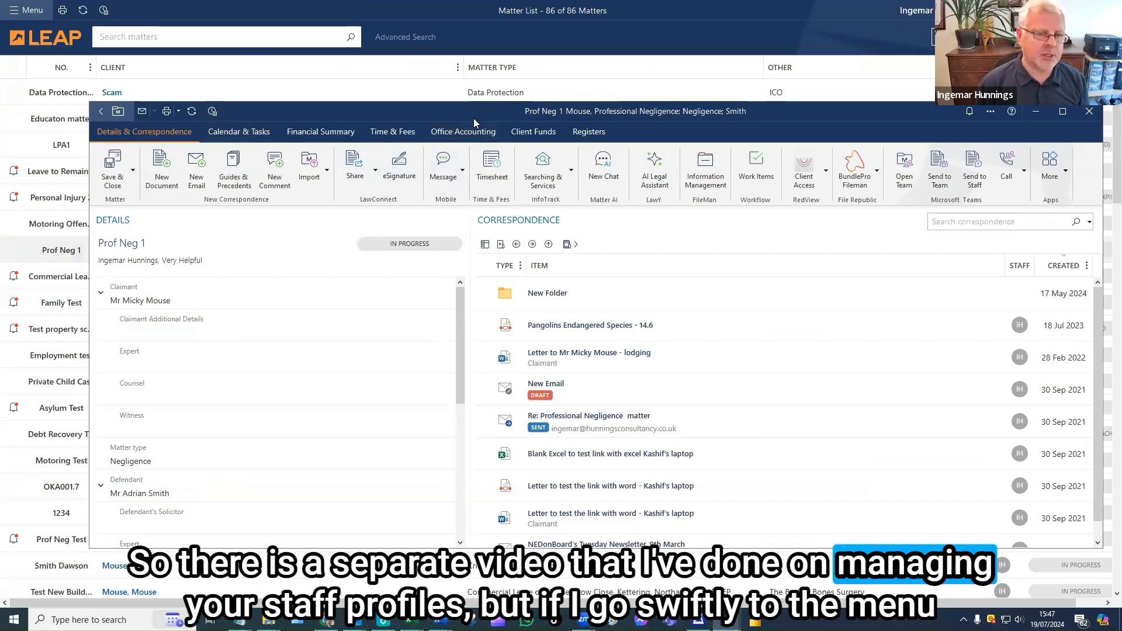
Open the firm's staff members list in the application settings and bring up the first member's details
left_click(24, 11)
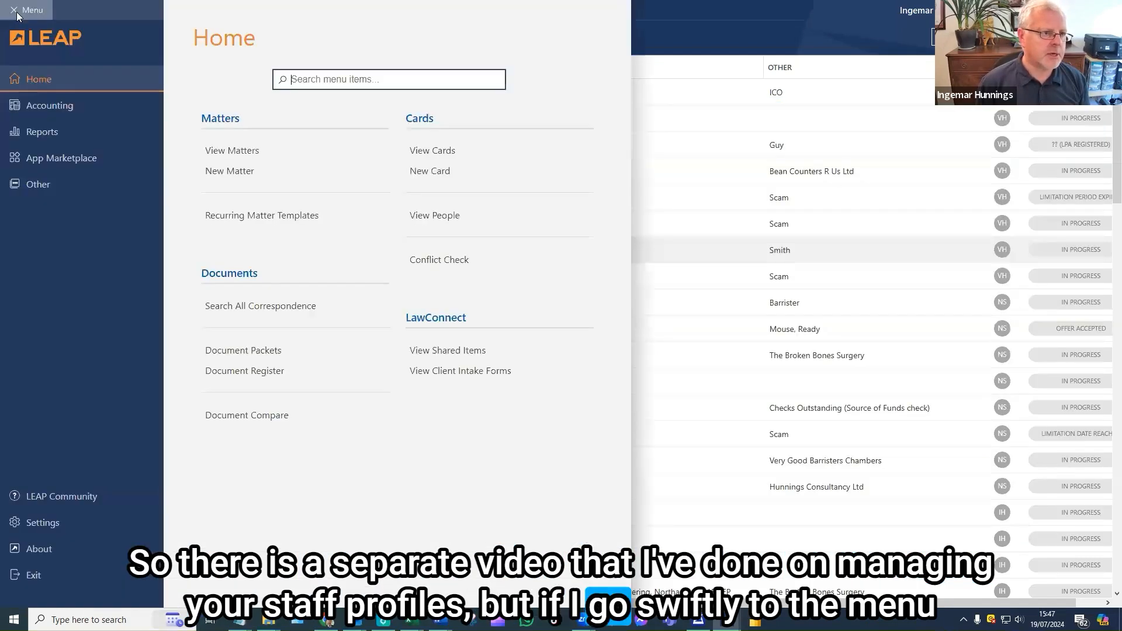
left_click(44, 527)
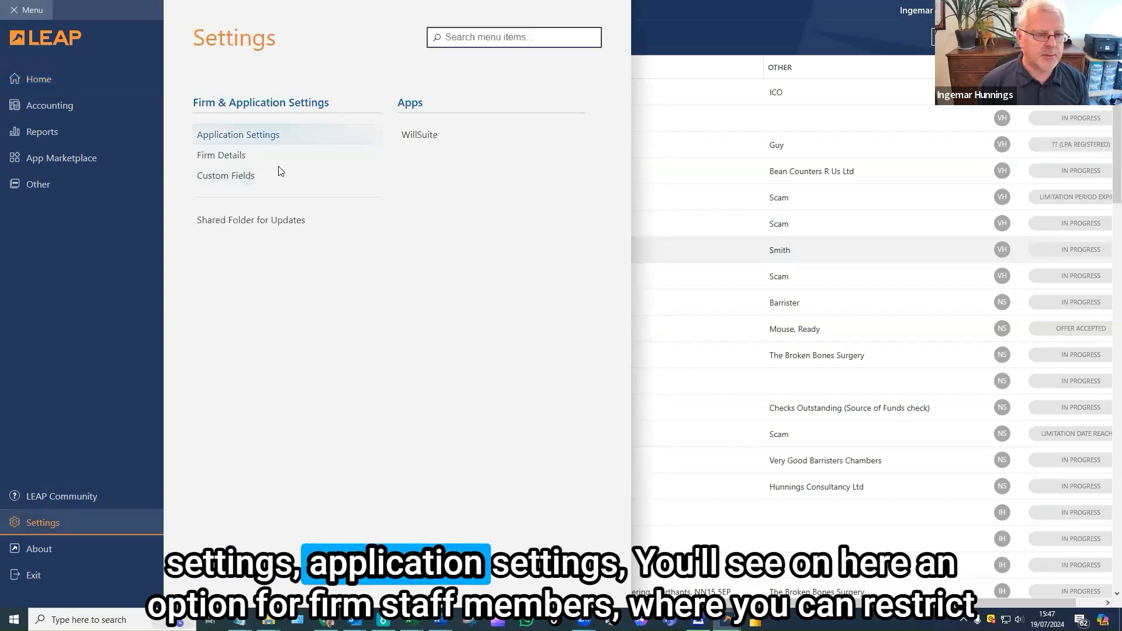
left_click(257, 136)
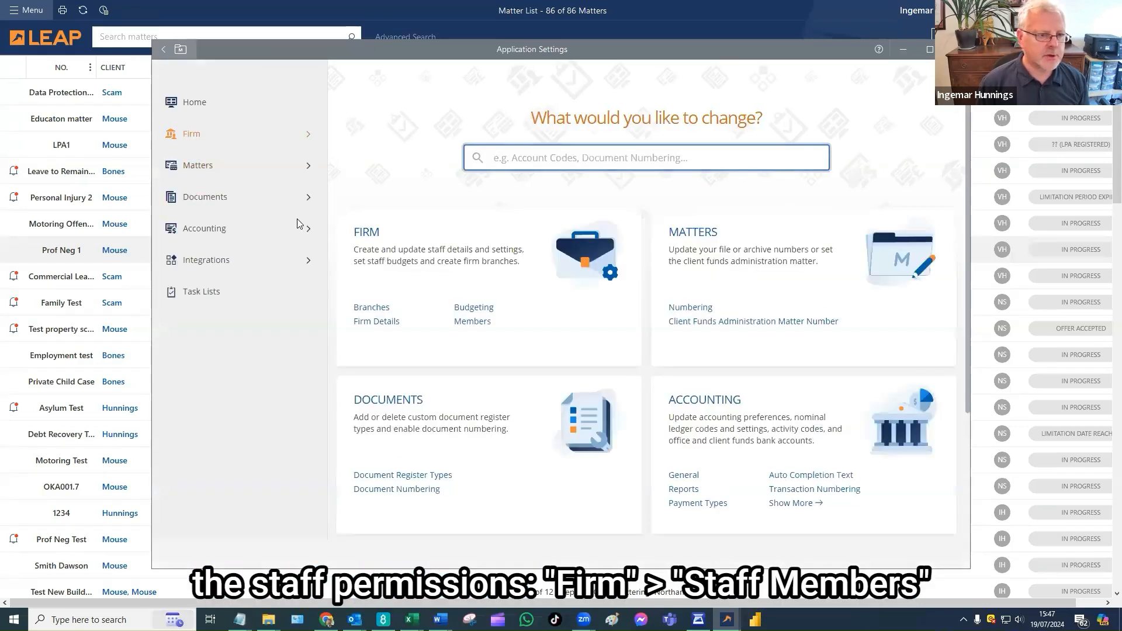
left_click(218, 135)
left_click(237, 268)
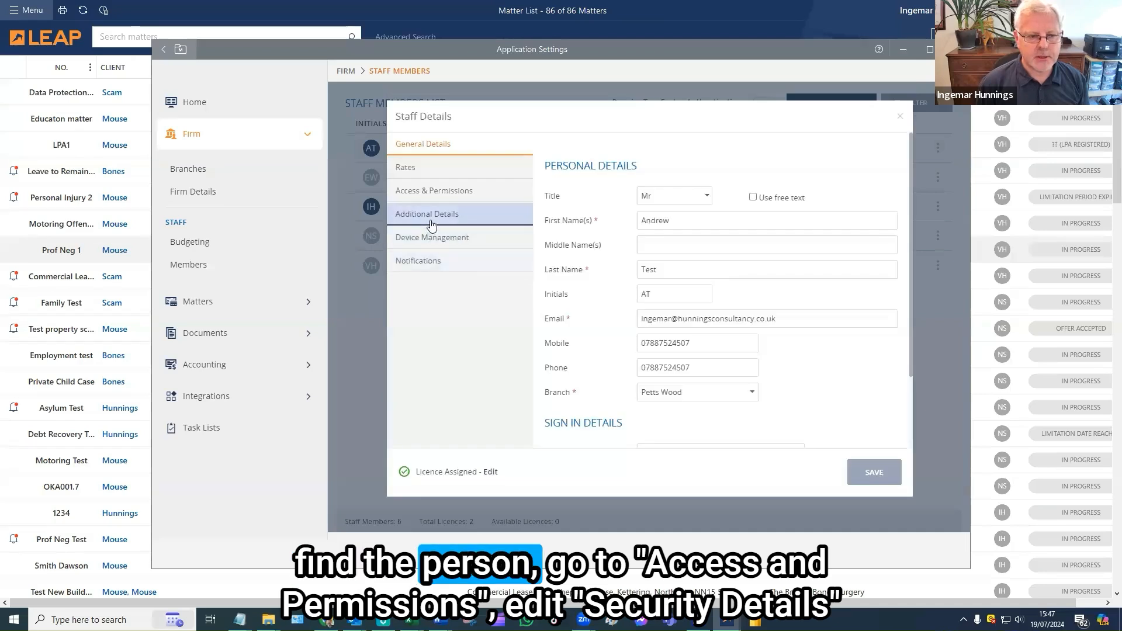
Review the staff member's Office Transactions permissions in the security details, including Payment - New, leaving the settings unchanged
left_click(444, 193)
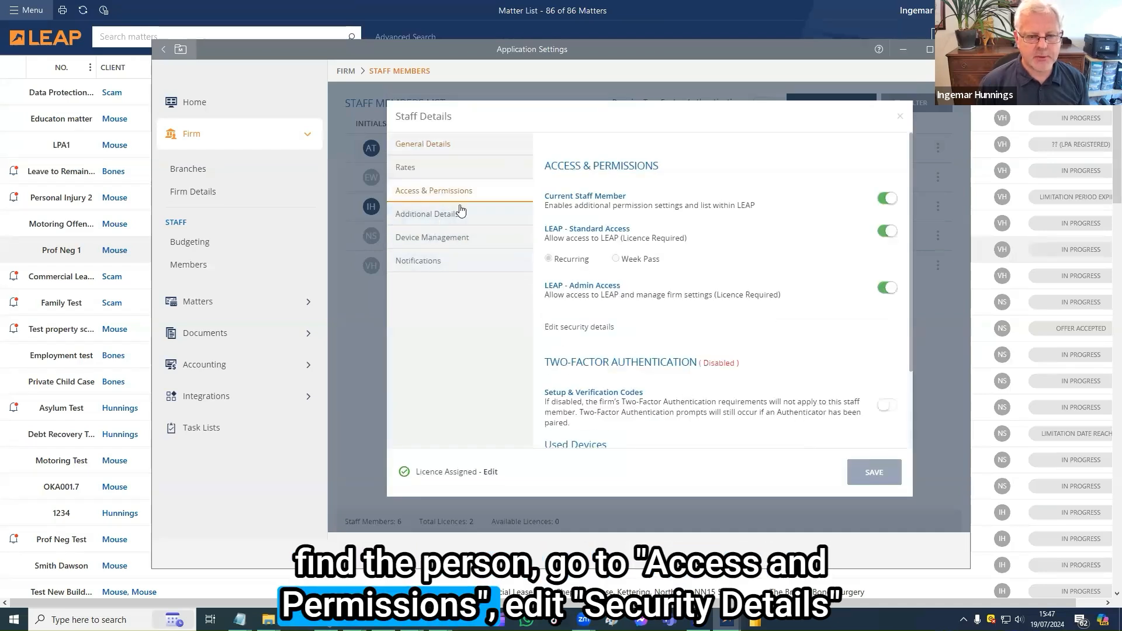
left_click(566, 328)
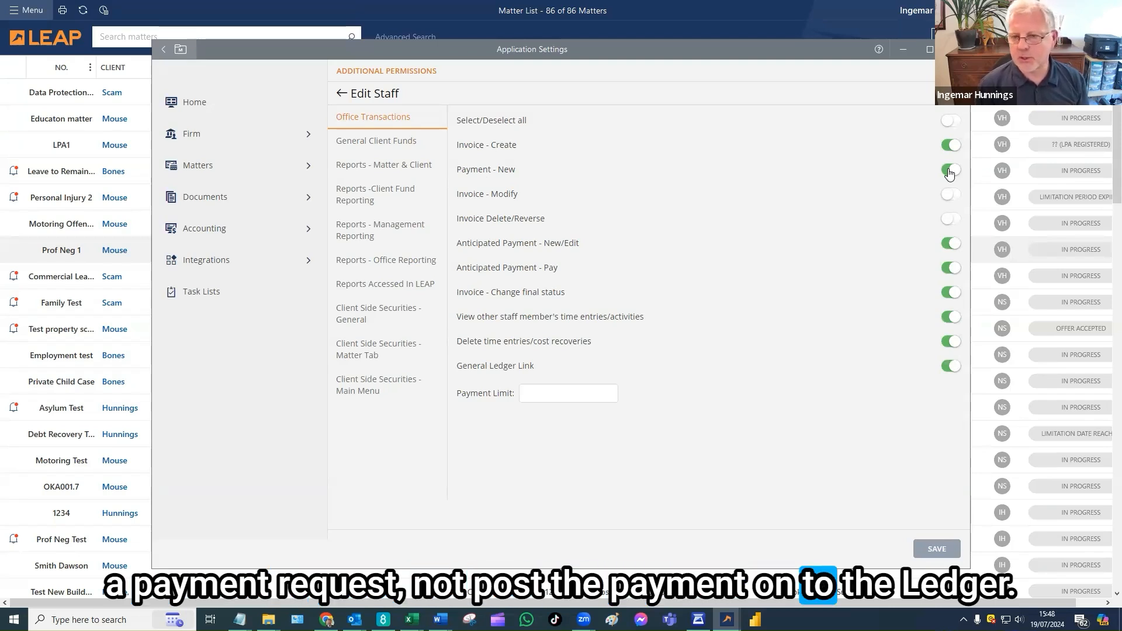
left_click(904, 49)
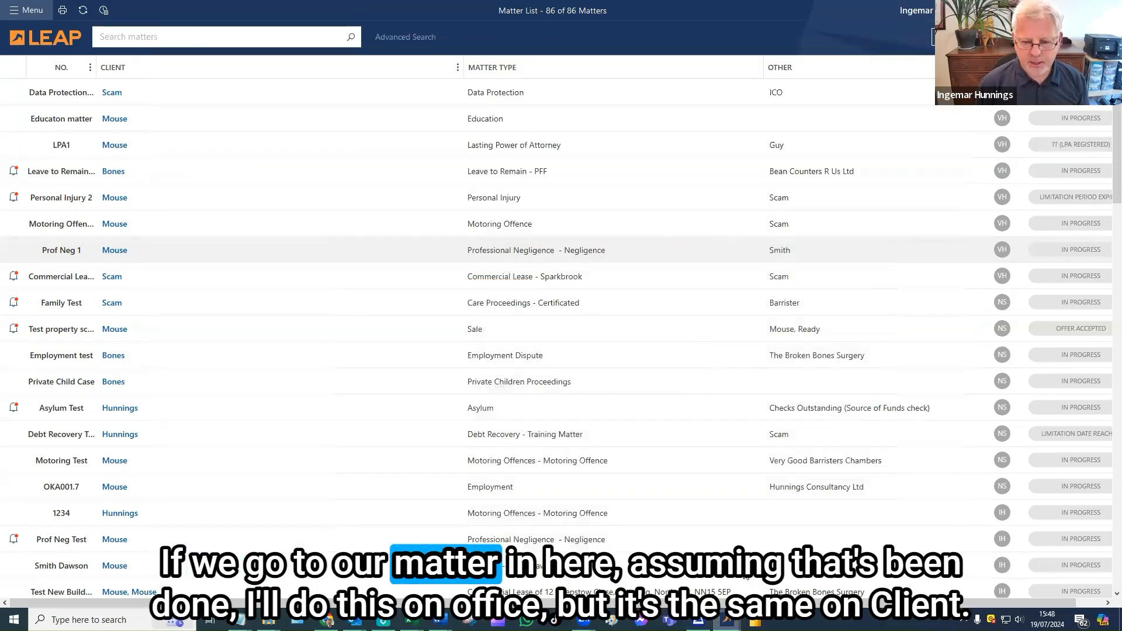
Start a new payment request in the Prof Neg 1 matter's office accounting for an amount of 450 with No VAT
mouse_move(728, 621)
left_click(767, 564)
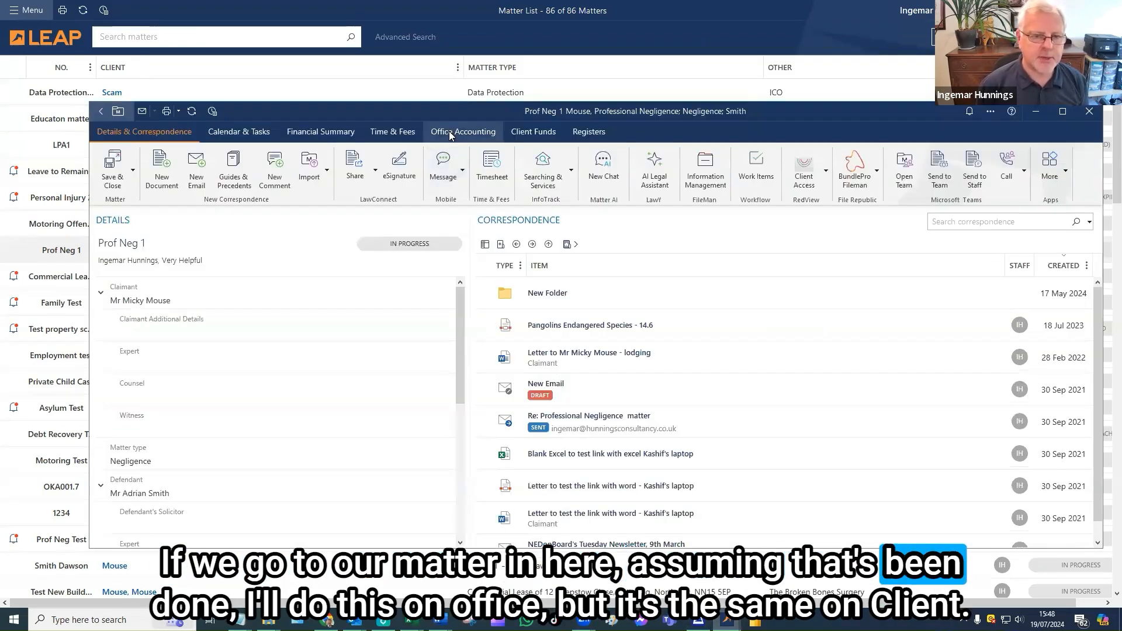
left_click(450, 133)
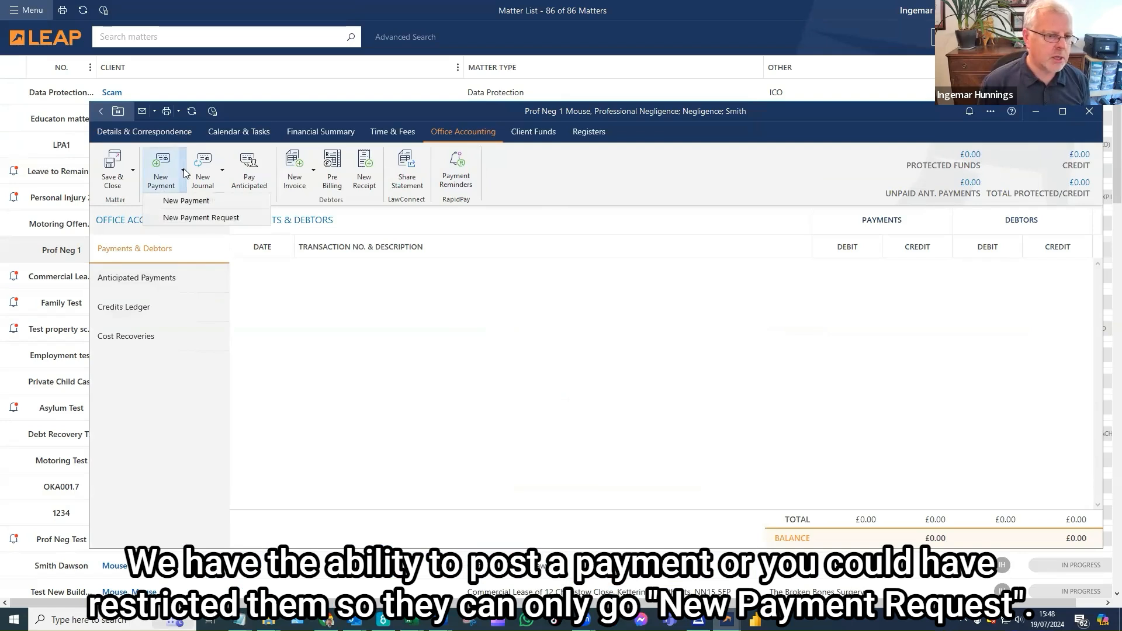
left_click(202, 218)
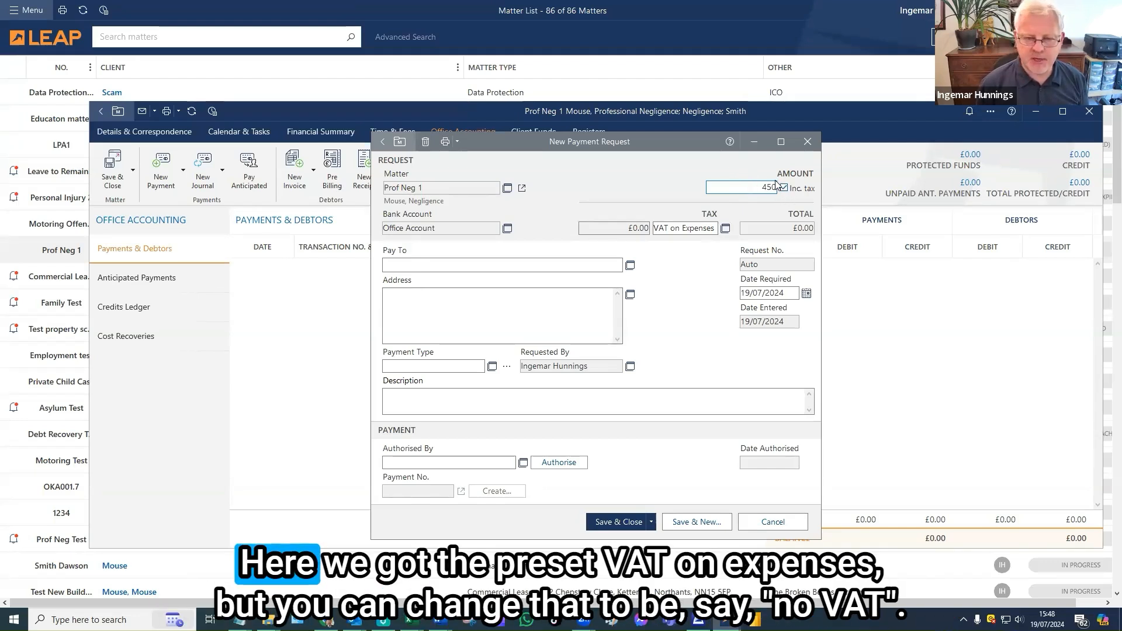
left_click(726, 229)
left_click(432, 201)
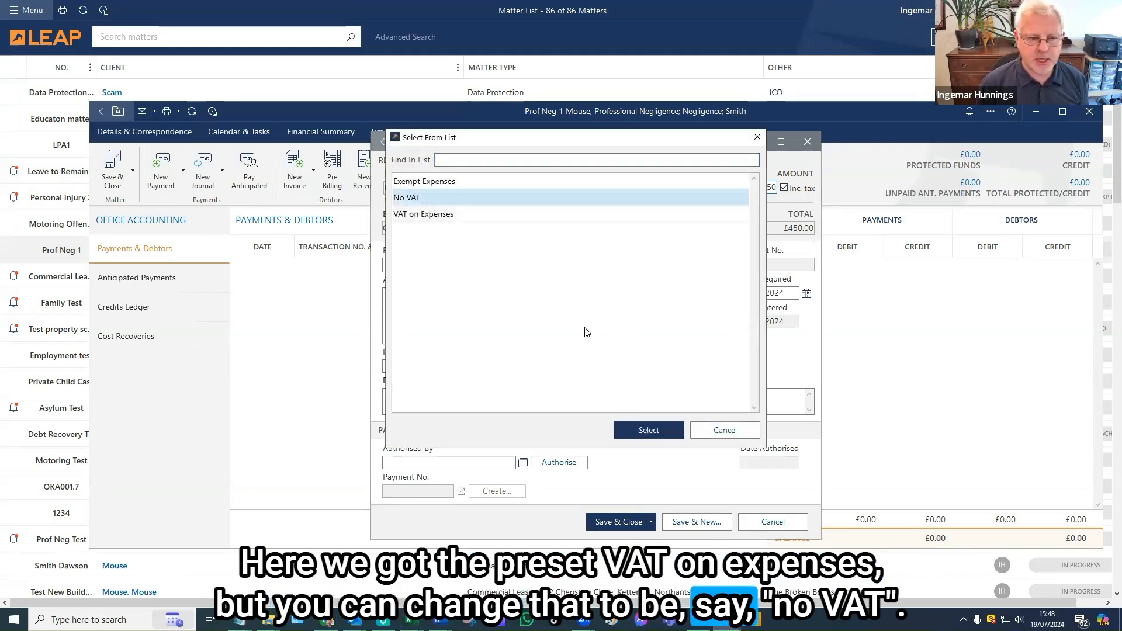
left_click(650, 430)
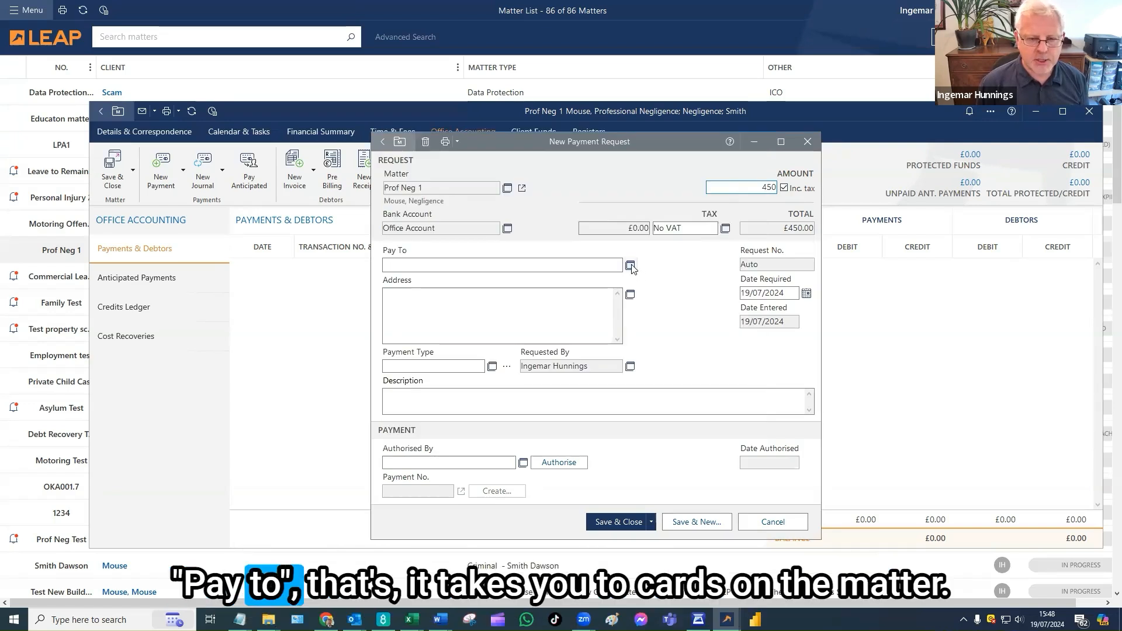
Check the matter's cards for a payee, and choose the existing High Noon County Court card for the matter's Court entry
left_click(630, 266)
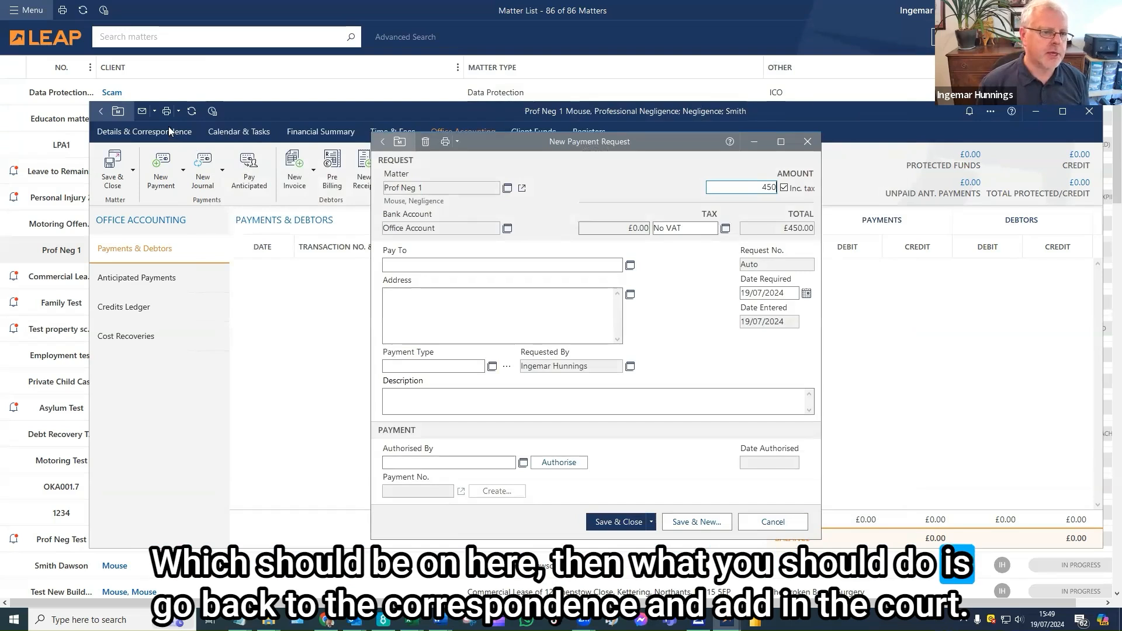
key("Escape")
left_click(168, 129)
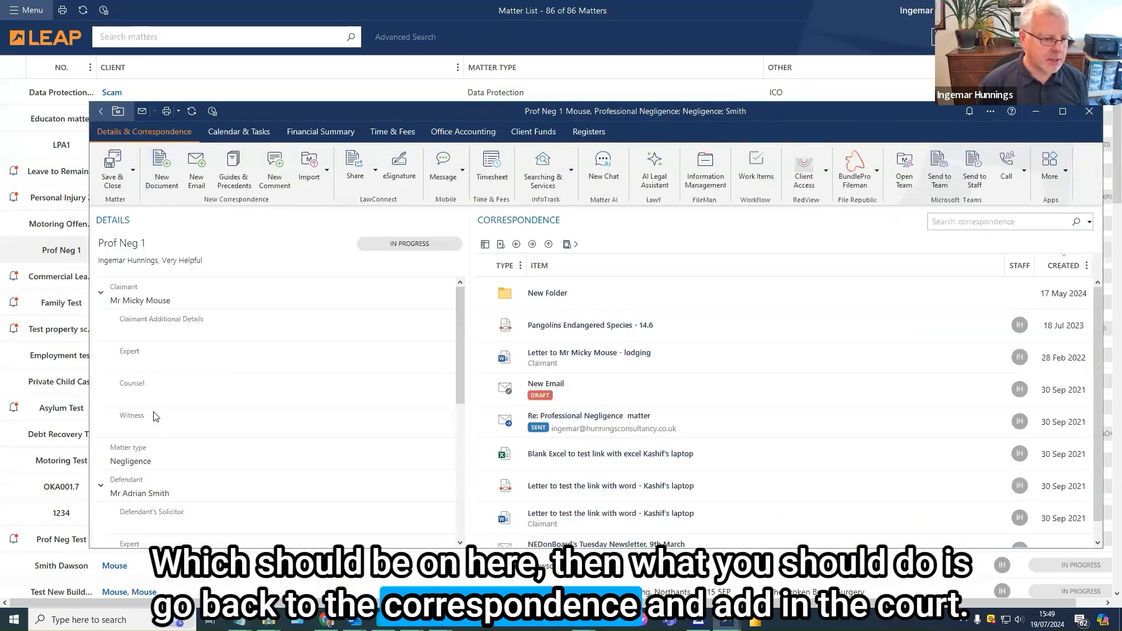
scroll(158, 412, "down", 3)
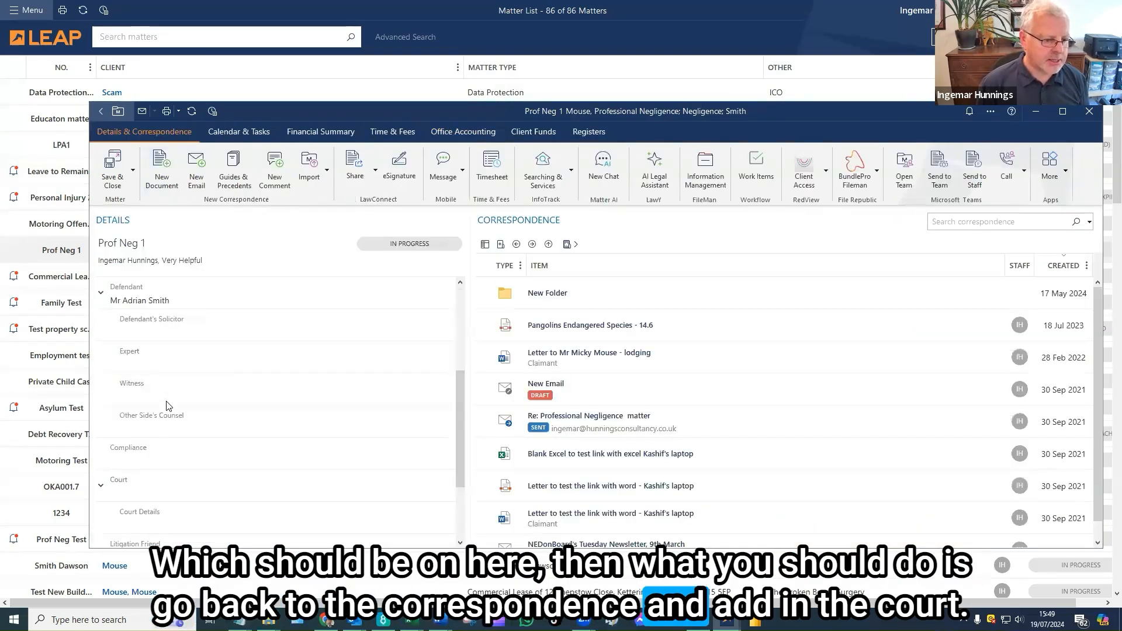
double_click(151, 488)
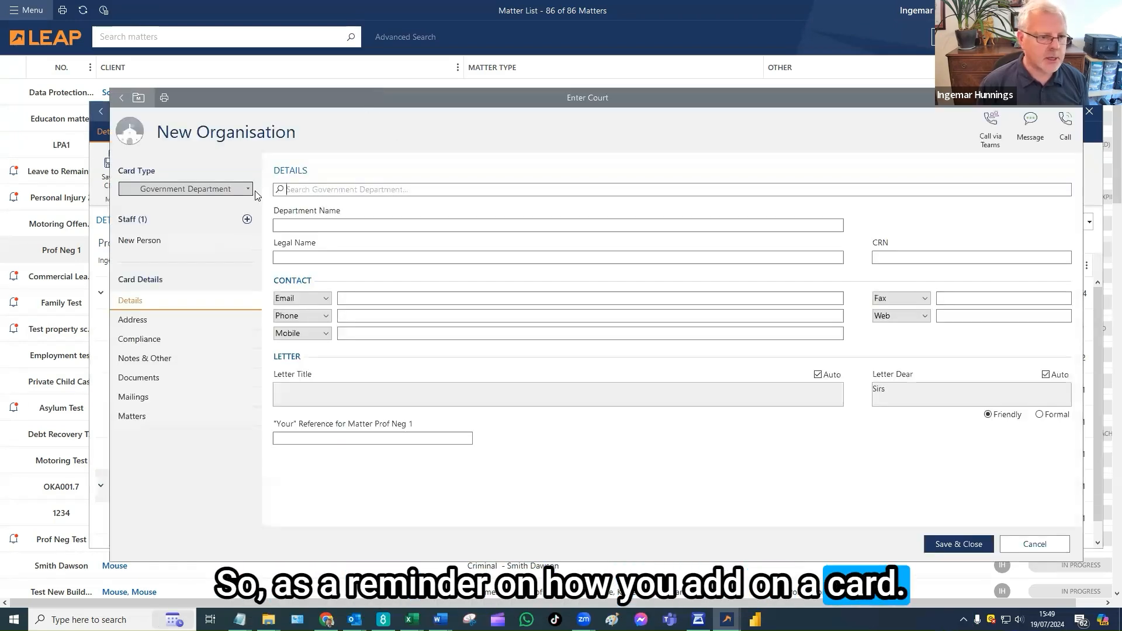
left_click(295, 226)
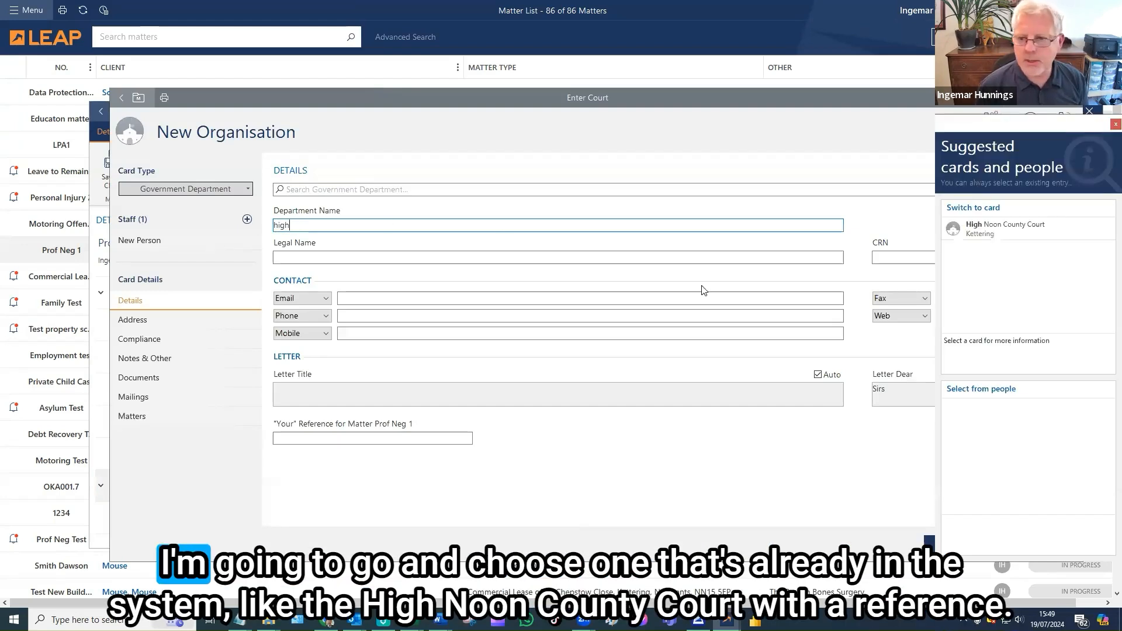
double_click(1012, 236)
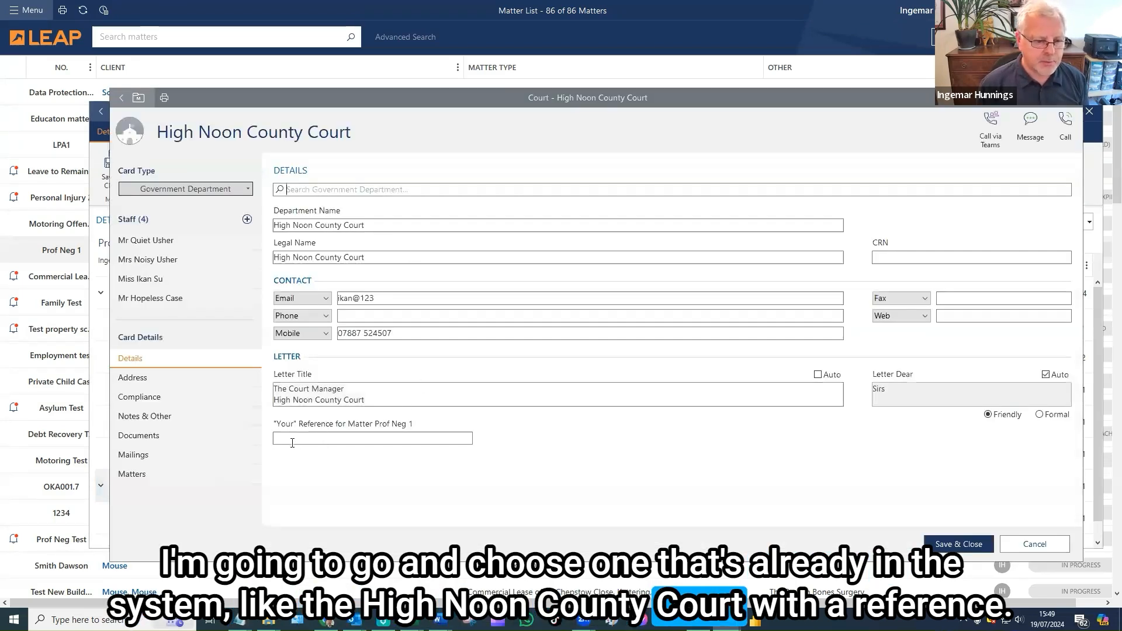
Enter HN/24/1478 as the court's reference for this matter and save the card without selecting a staff contact
left_click(295, 441)
type("HN")
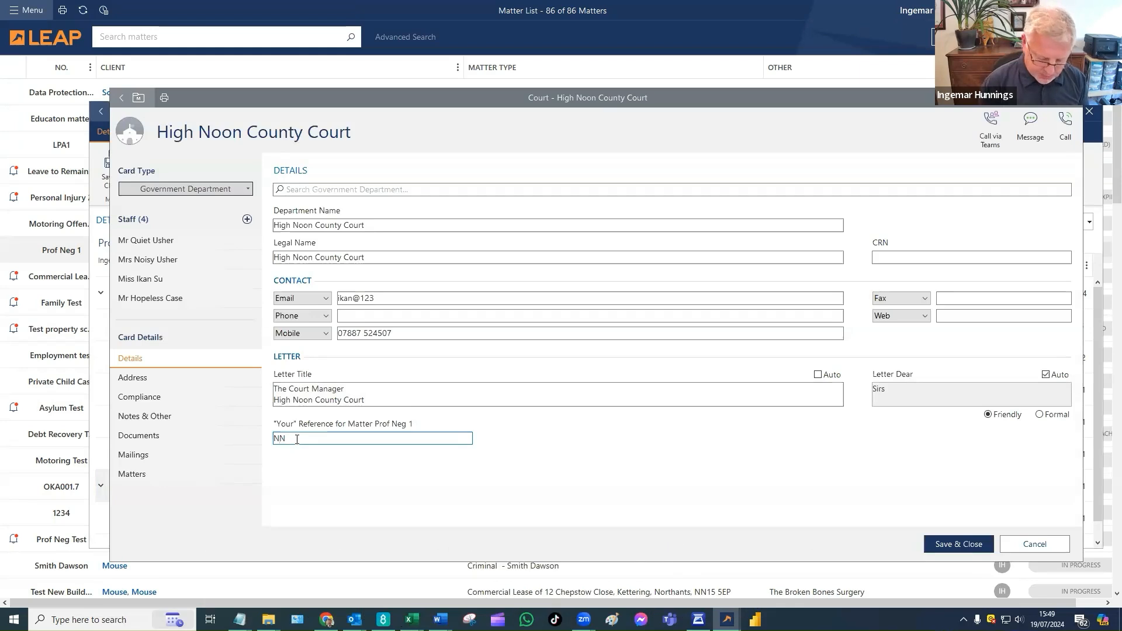
type("/24/1478")
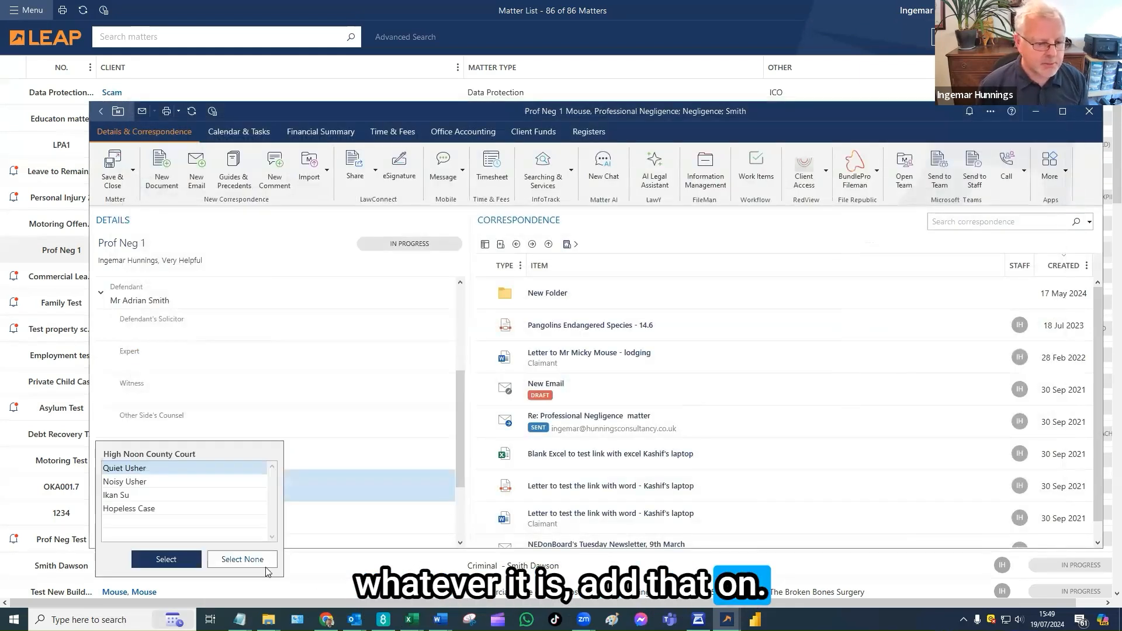
left_click(240, 559)
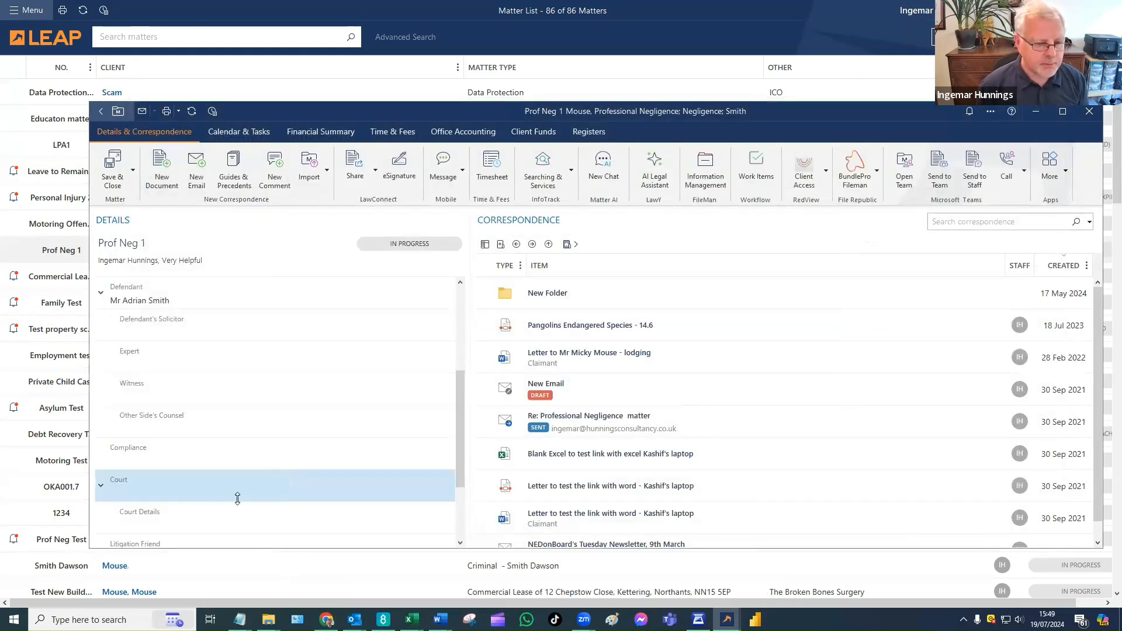
Return to the office payment request and set High Noon County Court as the payee from the matter's cards
left_click(463, 132)
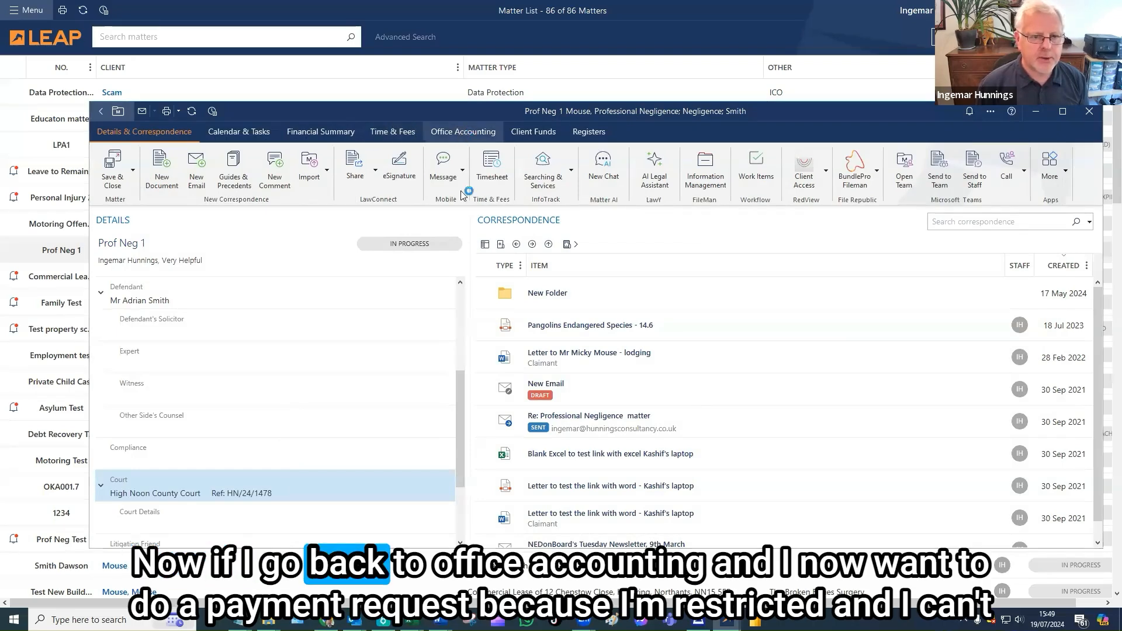
left_click(624, 372)
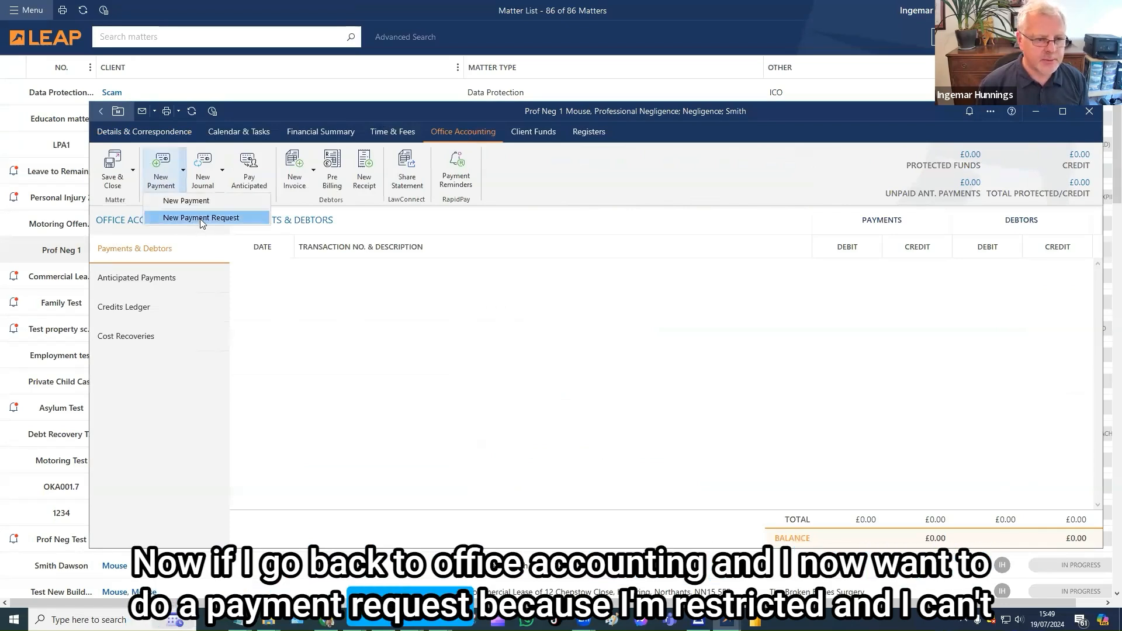
left_click(200, 221)
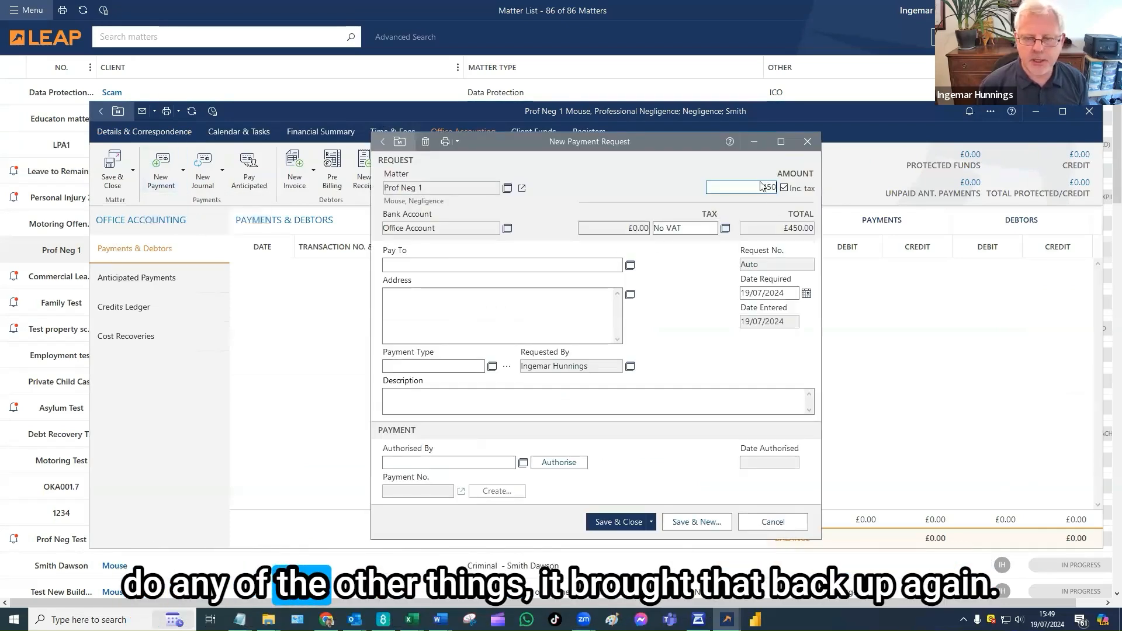
left_click(630, 265)
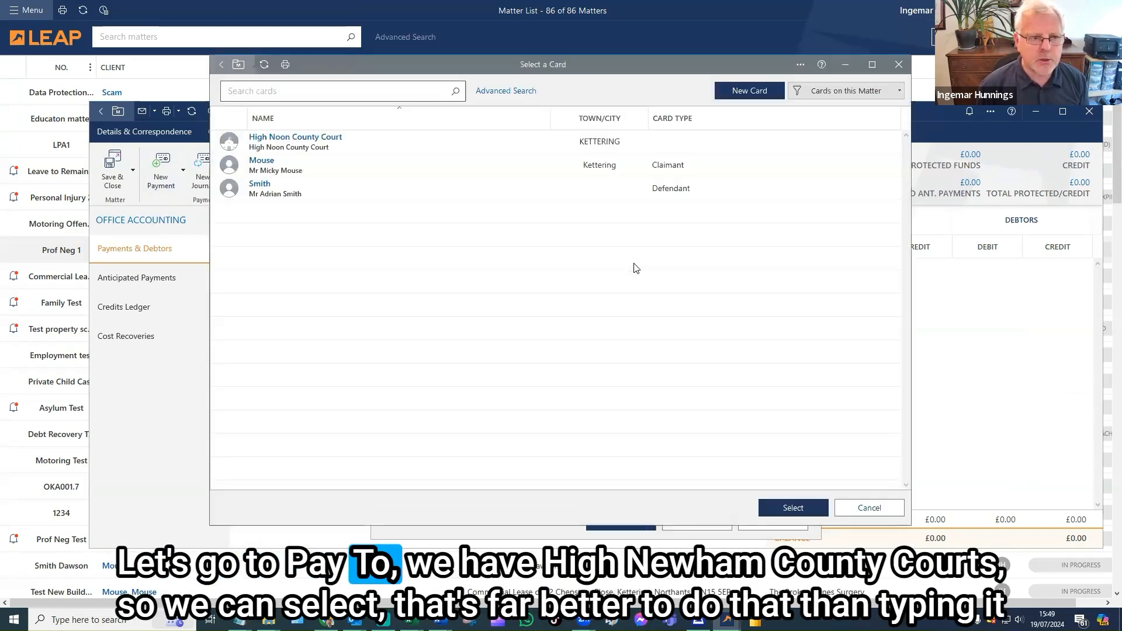
left_click(295, 143)
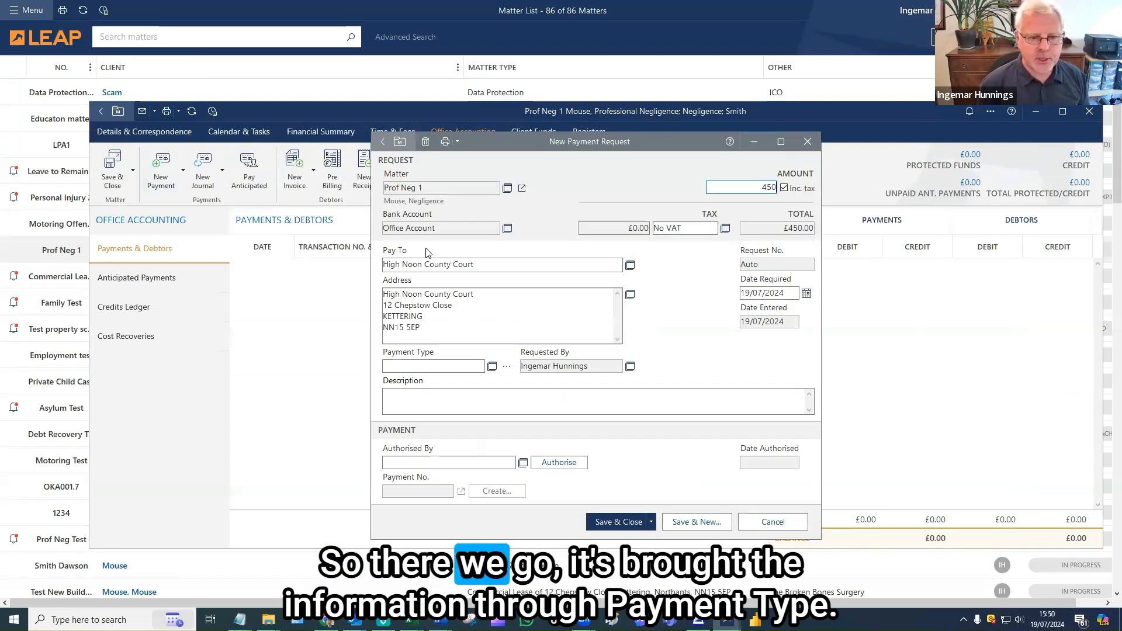
Set the payment type to Electronic Transfer and fill in the payee's bank details from the stored account details
left_click(493, 366)
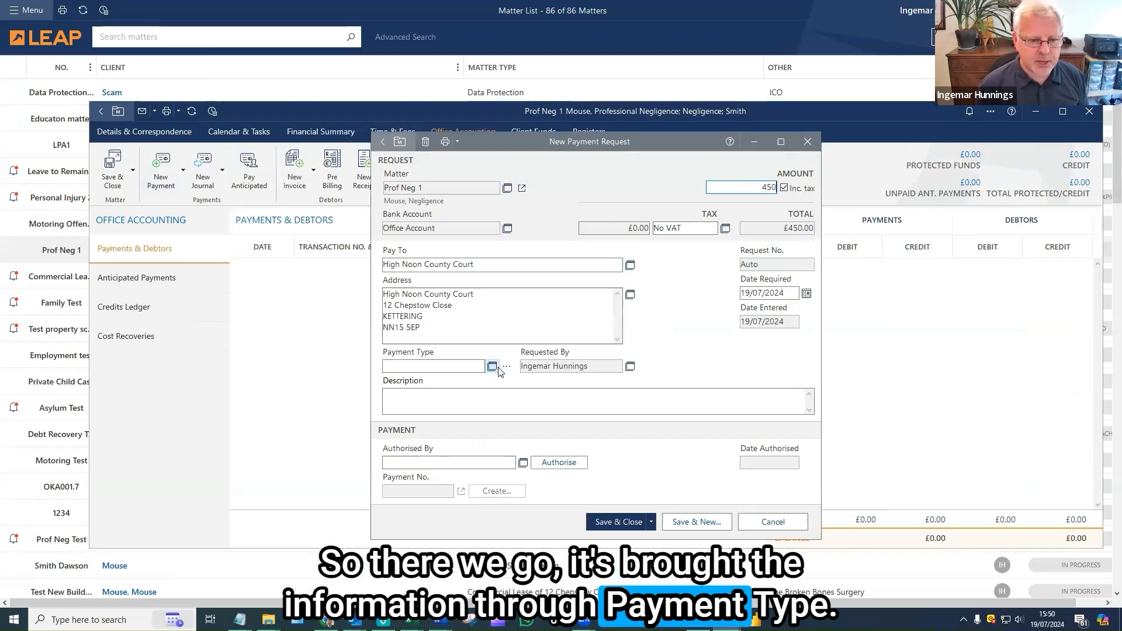
left_click(424, 248)
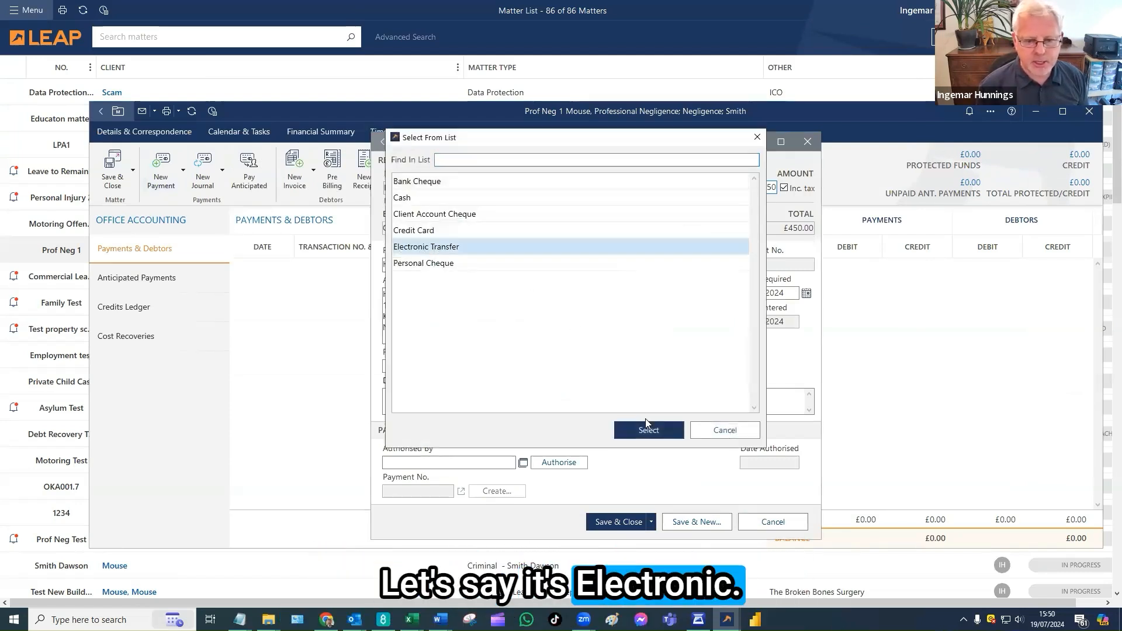
key("Return")
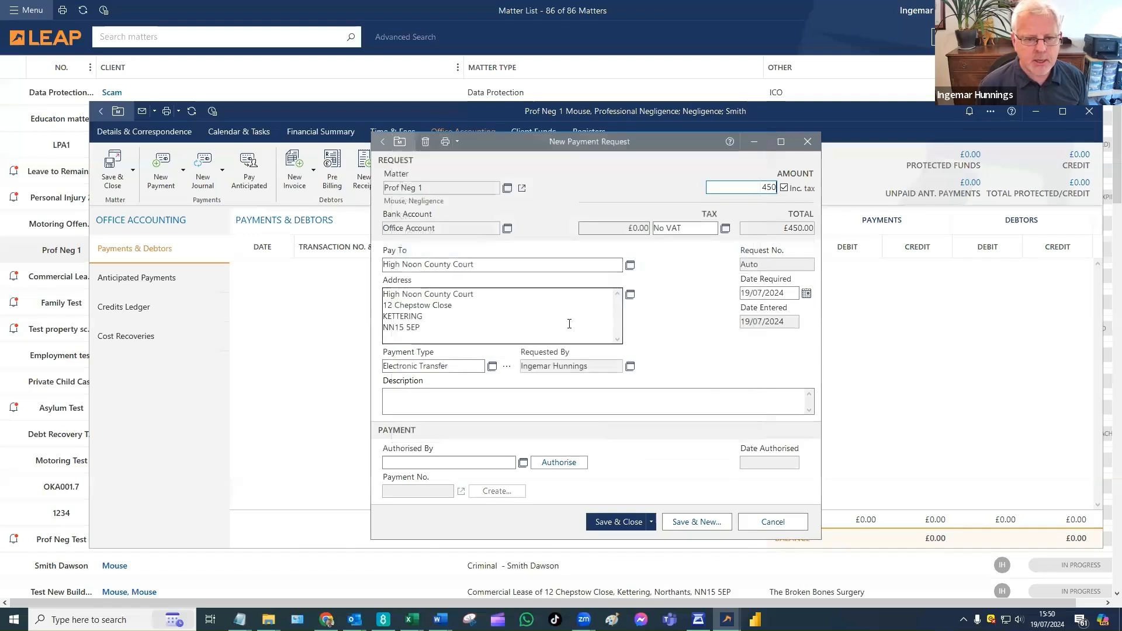
left_click(506, 368)
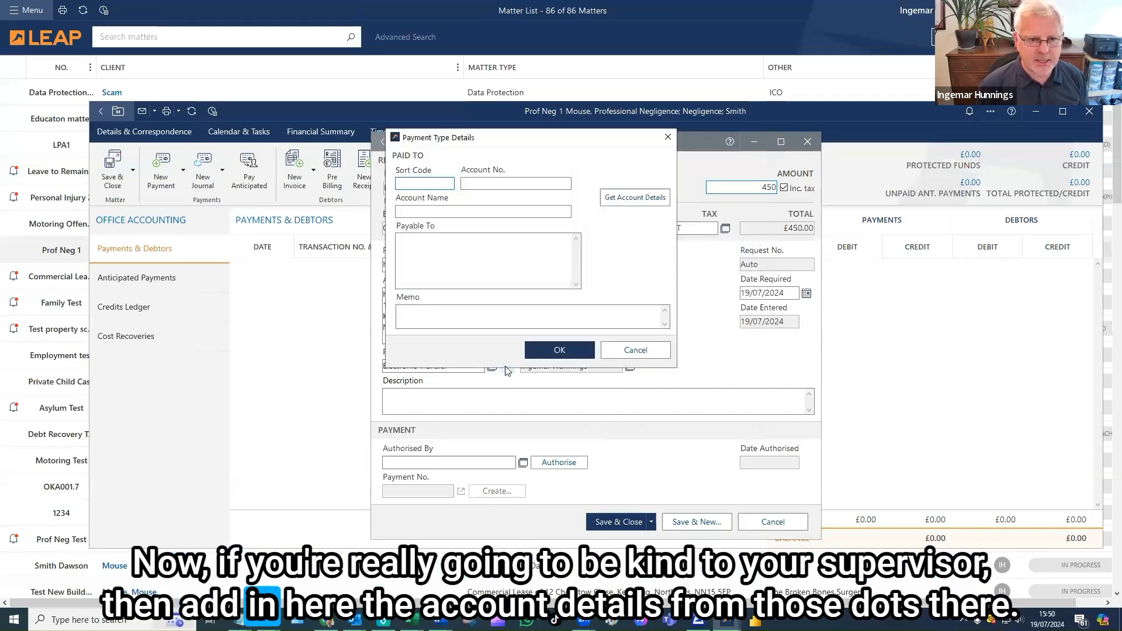
left_click(632, 199)
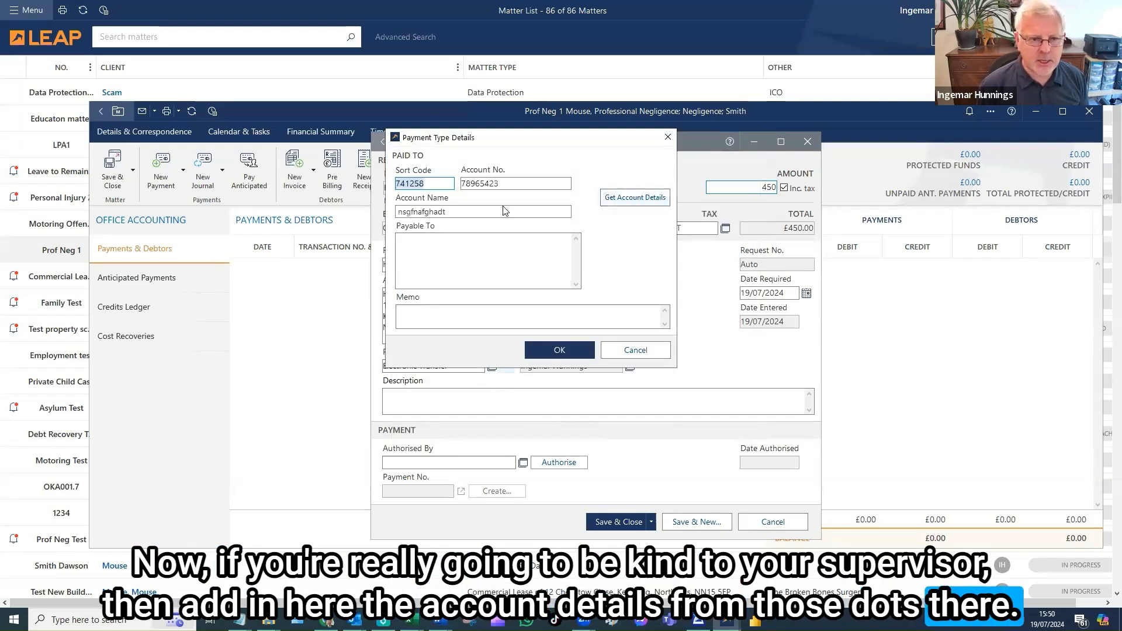
left_click(564, 351)
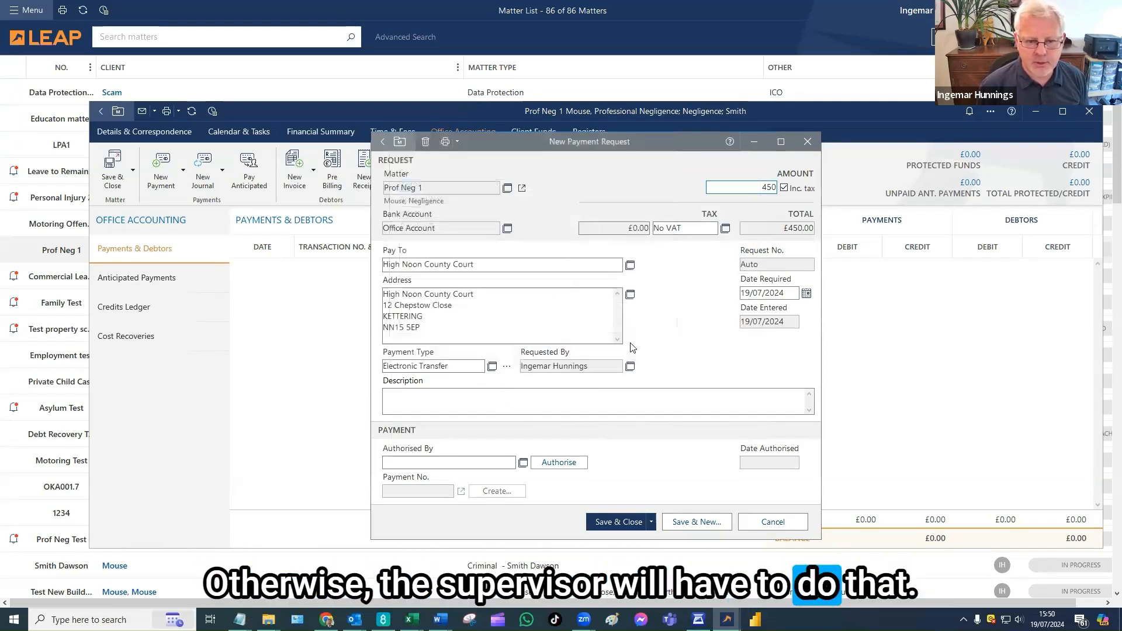
Describe the payment request as Court Fee, then save and close it without authorising it
left_click(471, 398)
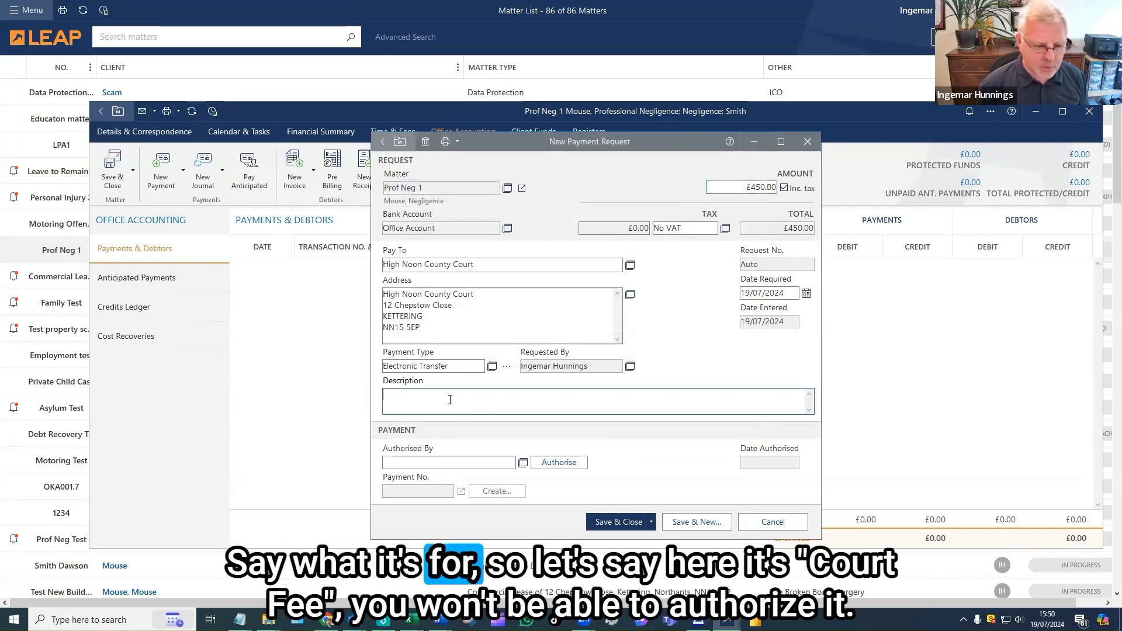
type("Court Fee")
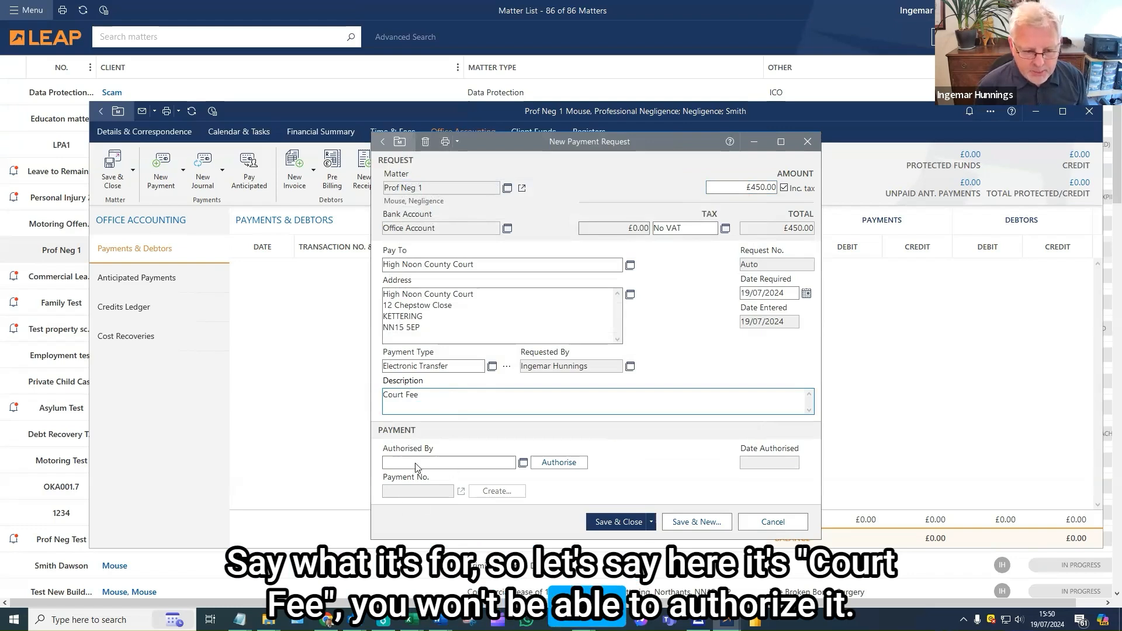
left_click(652, 522)
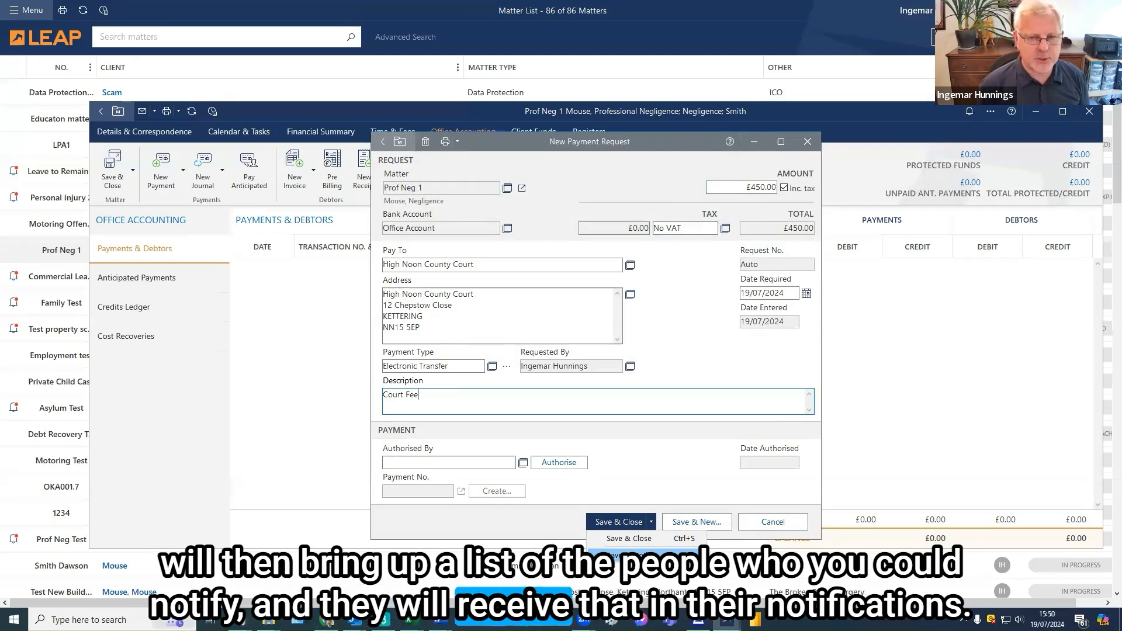
left_click(621, 523)
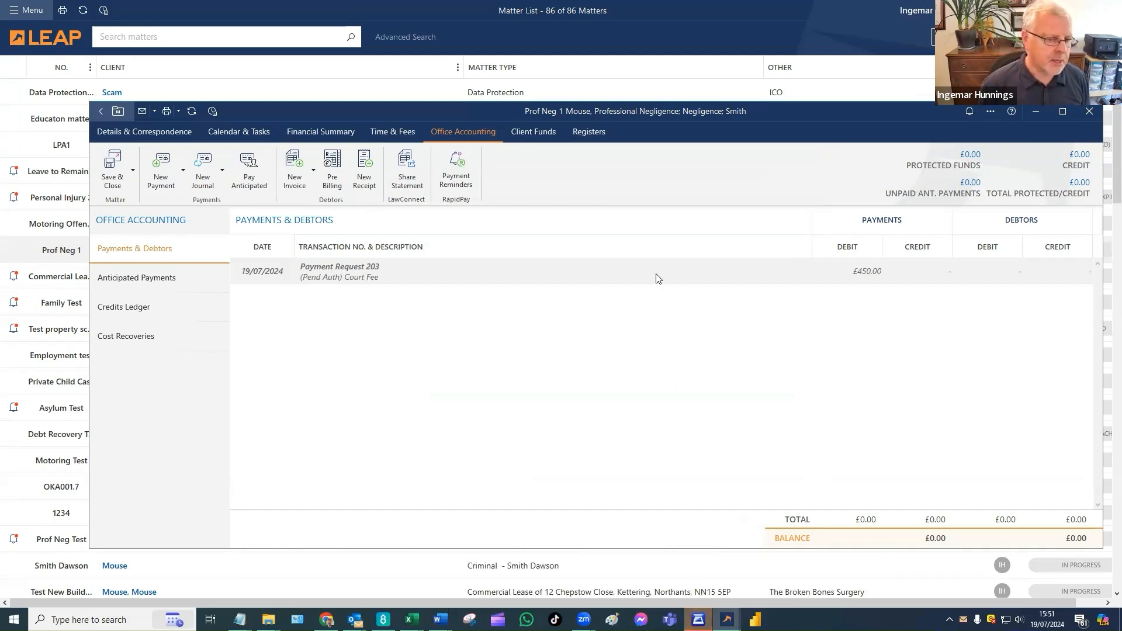
Leave the matter and bring up the firm-wide office Payment Requests list, going to its most recent entries
left_click(1089, 111)
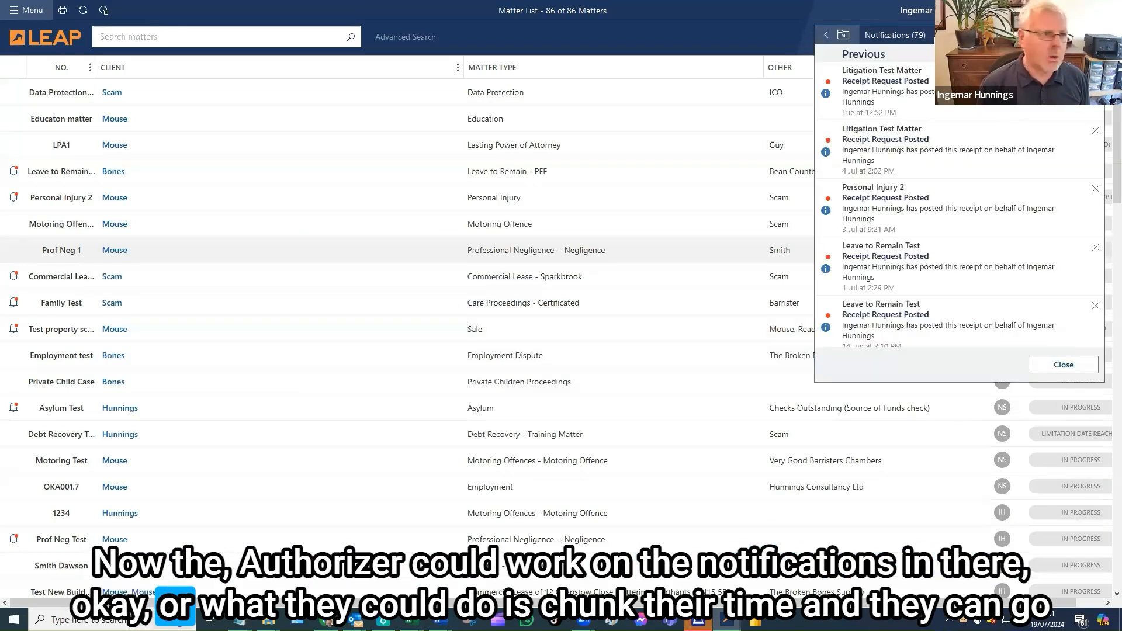
left_click(88, 39)
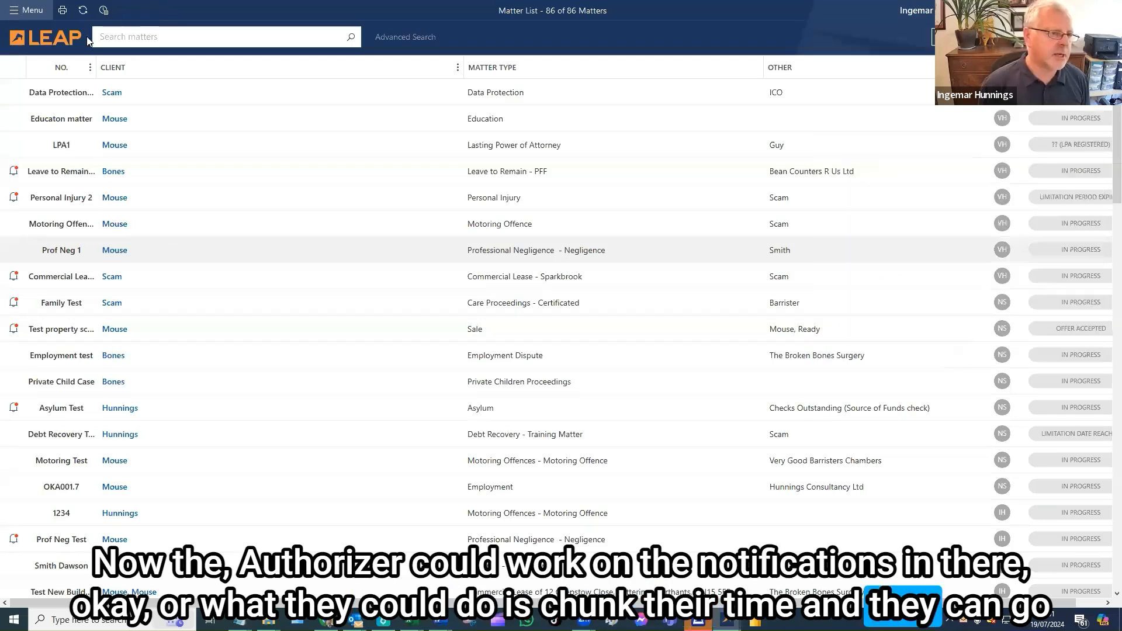
left_click(21, 17)
left_click(37, 103)
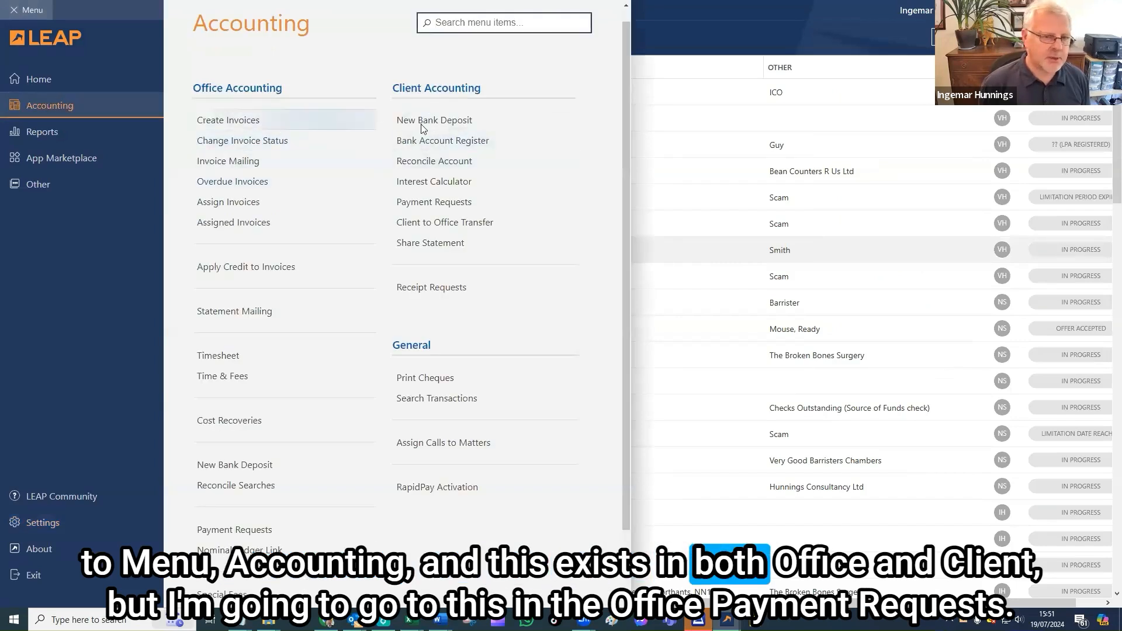
left_click(230, 530)
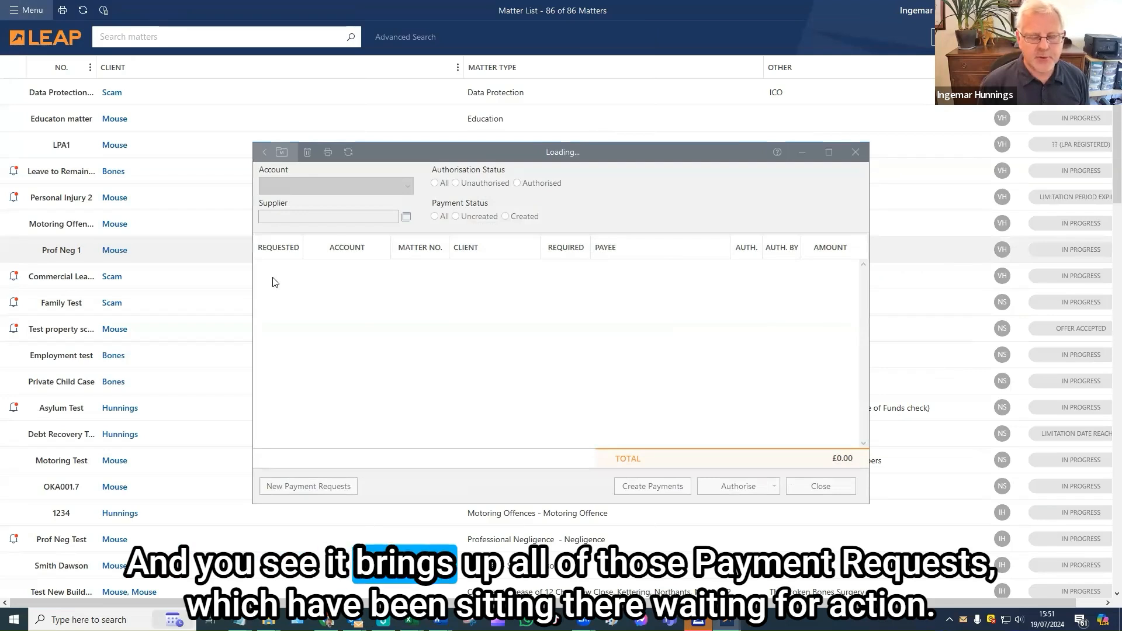
scroll(368, 361, "down", 10)
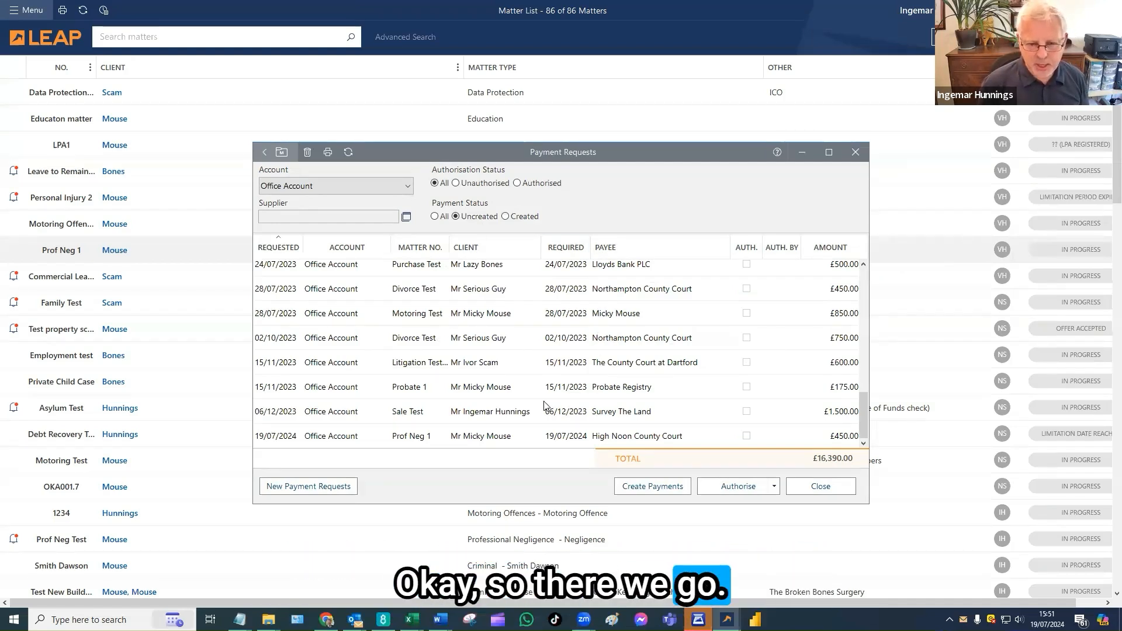
Authorise the £450 High Noon County Court request on Prof Neg 1, and create and save its office payment with the Court Fee details carried over
left_click(634, 443)
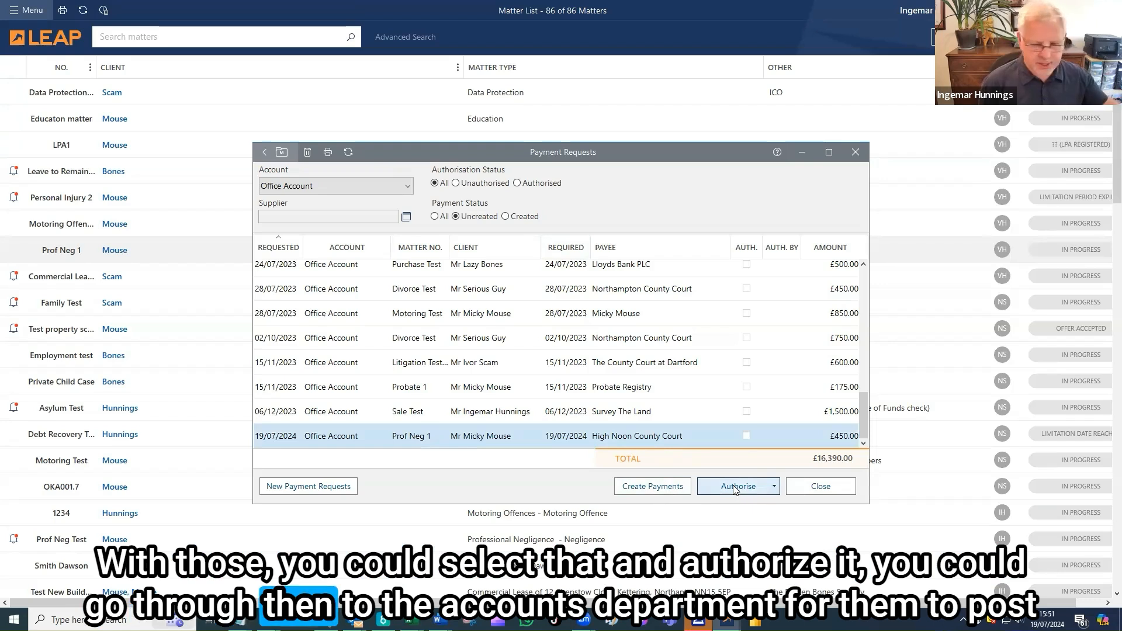
double_click(516, 439)
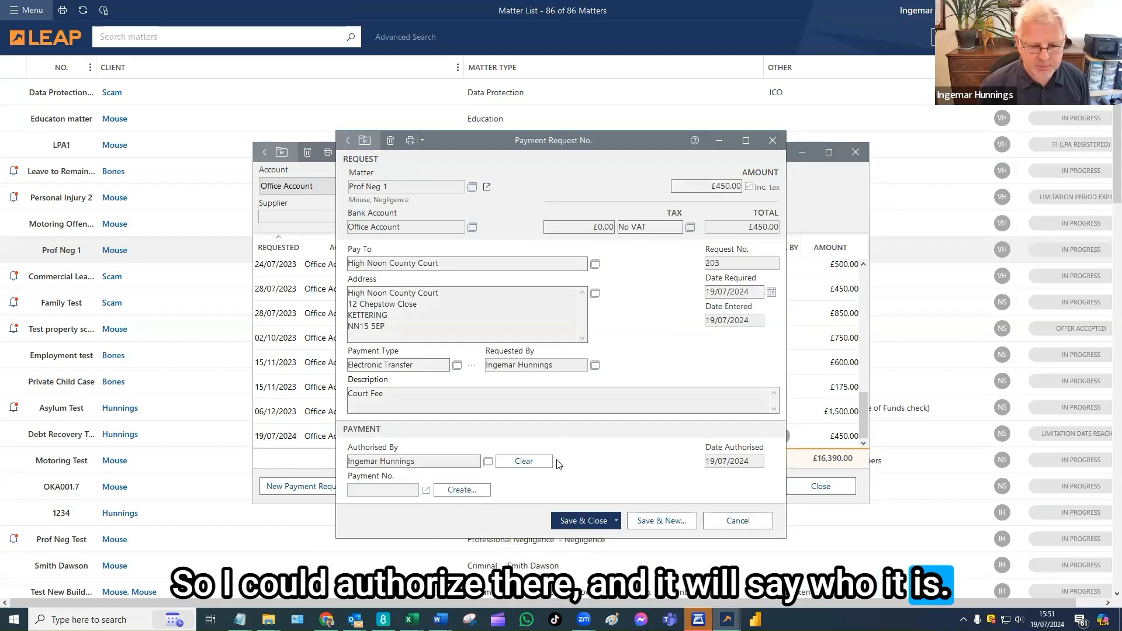
left_click(473, 492)
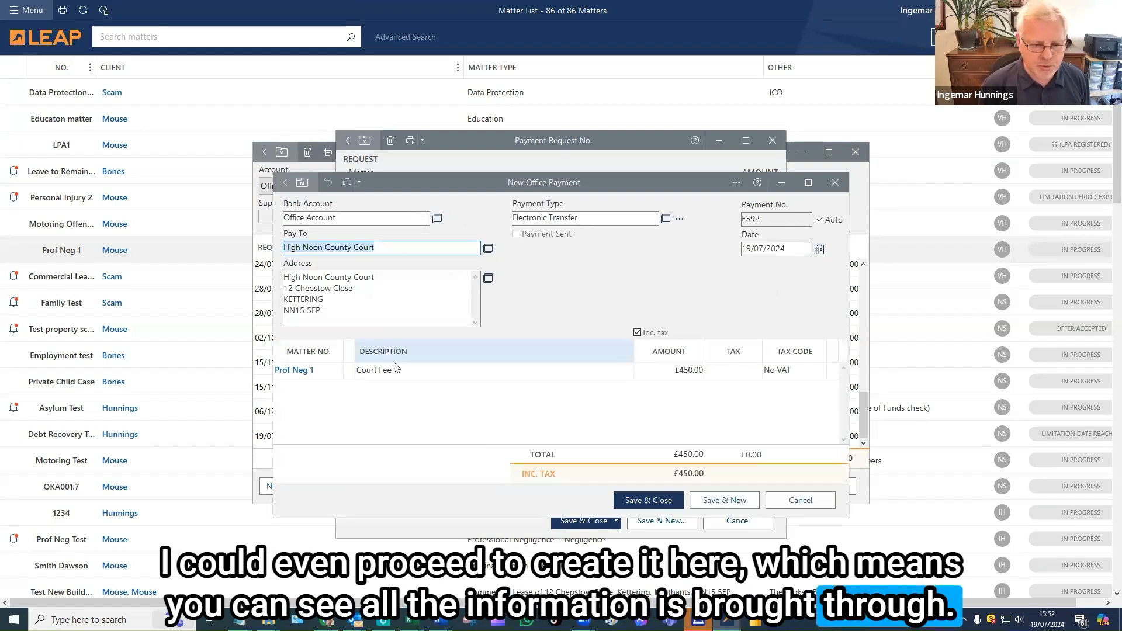
left_click(418, 374)
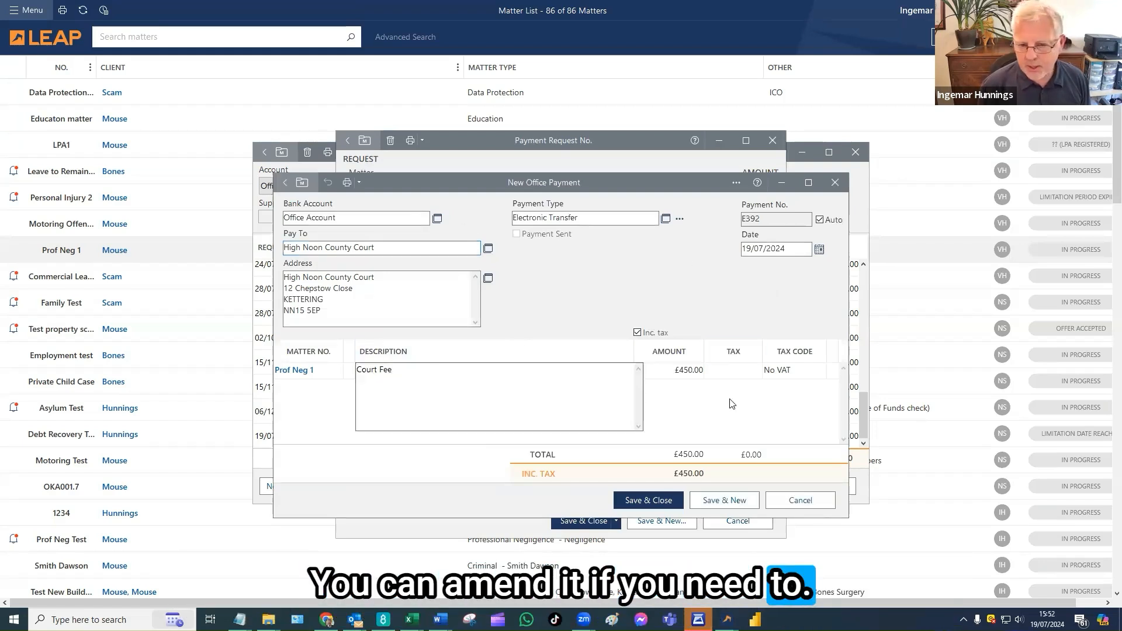
key("Tab")
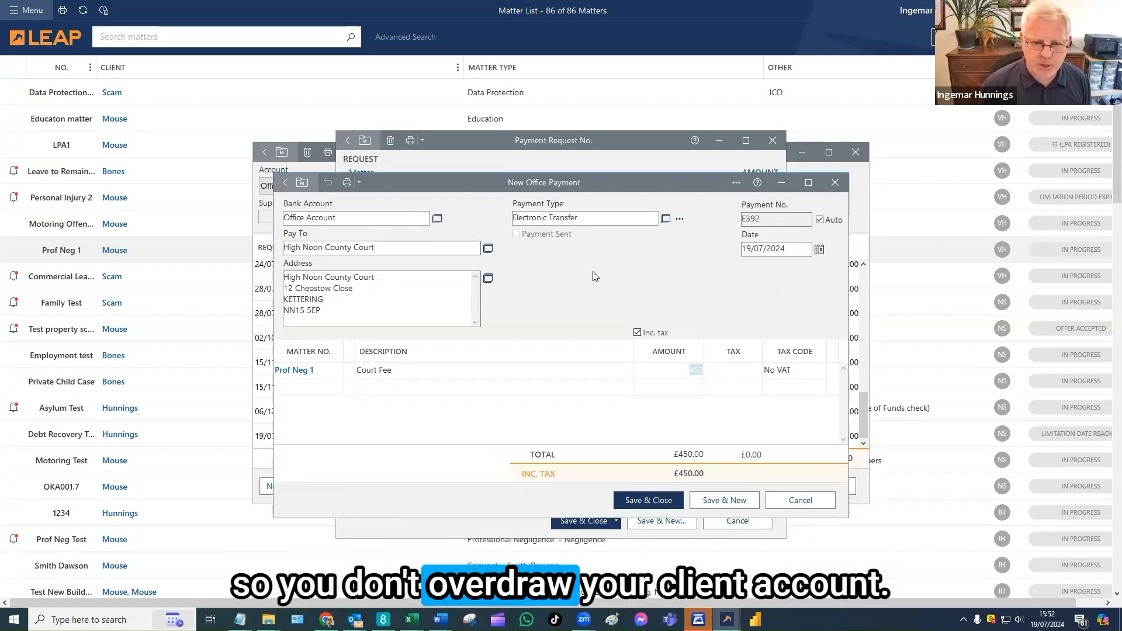
left_click(656, 502)
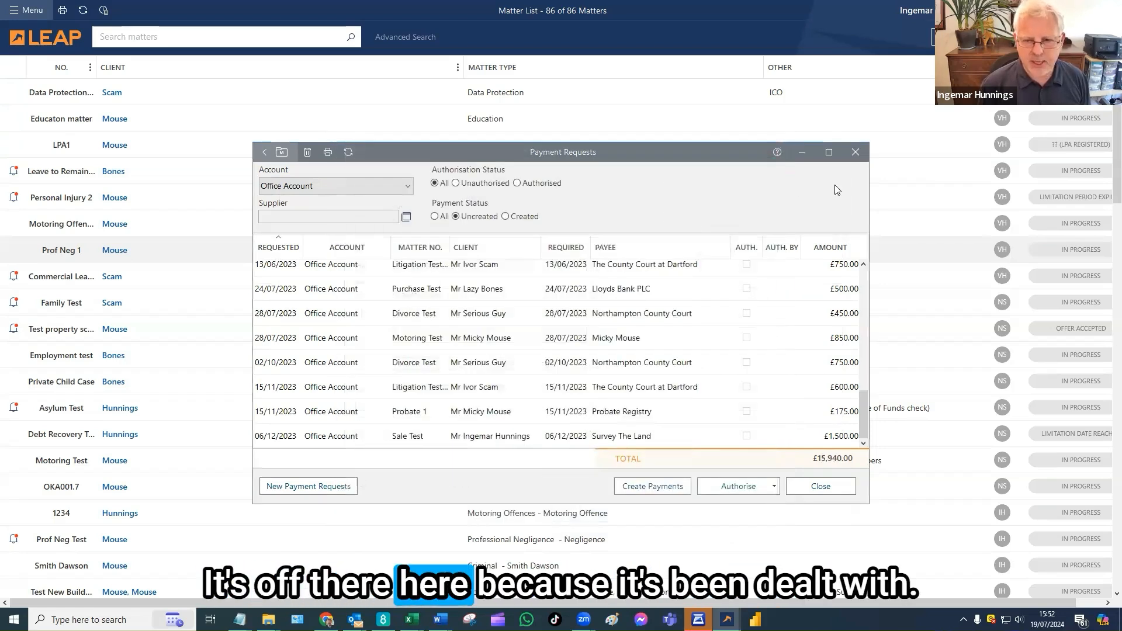
Close the payment requests list and return to the Prof Neg 1 office ledger to check the court fee payment
left_click(821, 486)
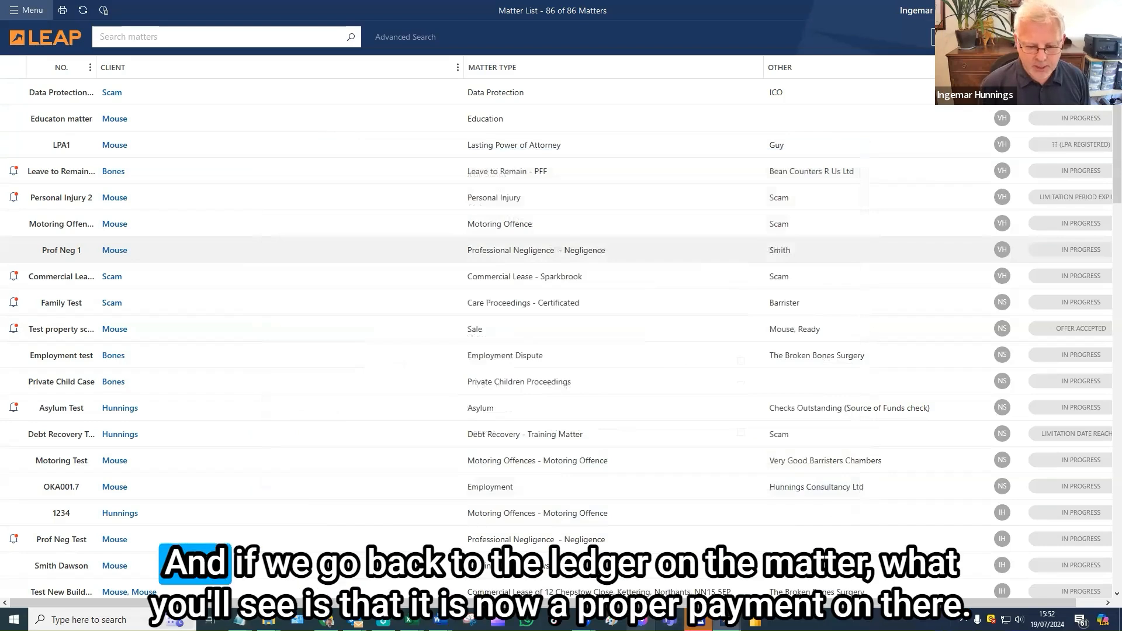
mouse_move(726, 620)
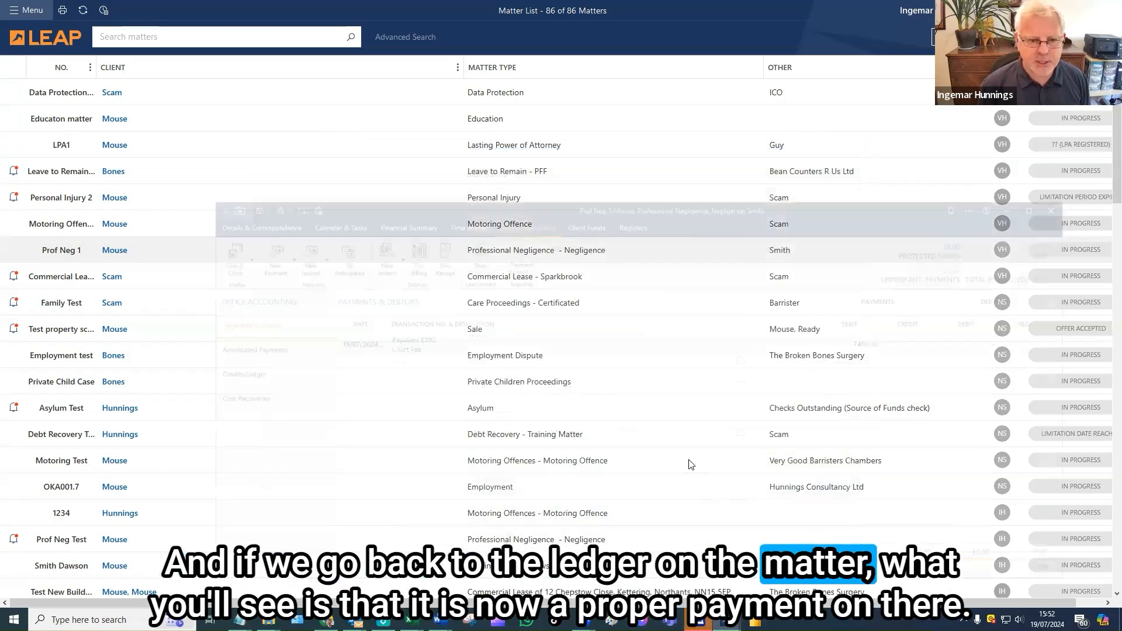
left_click(763, 561)
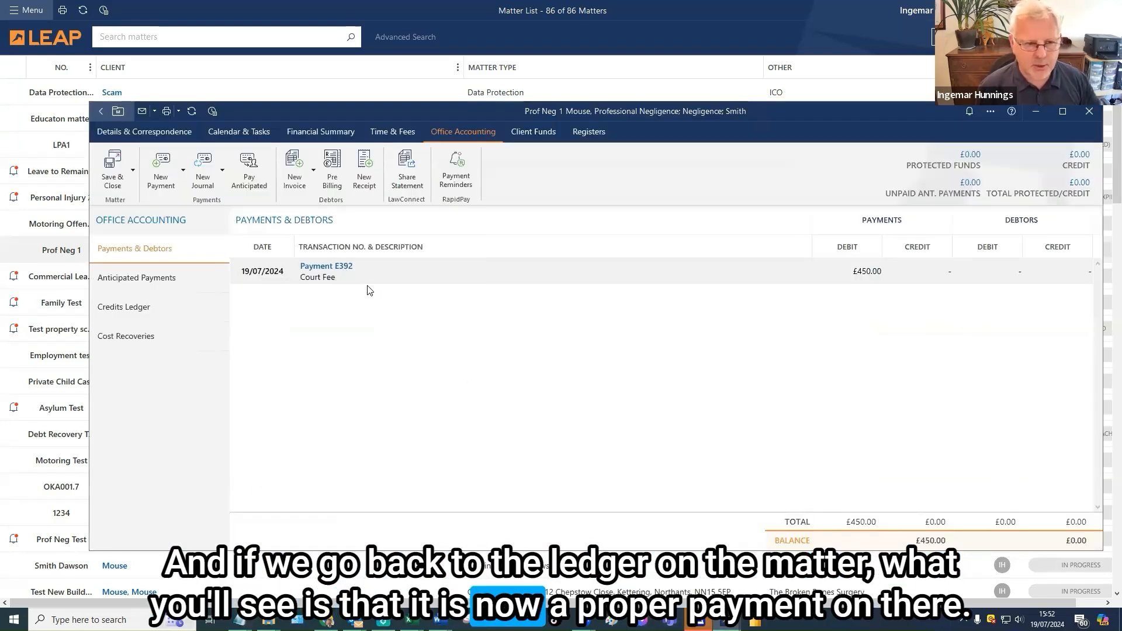